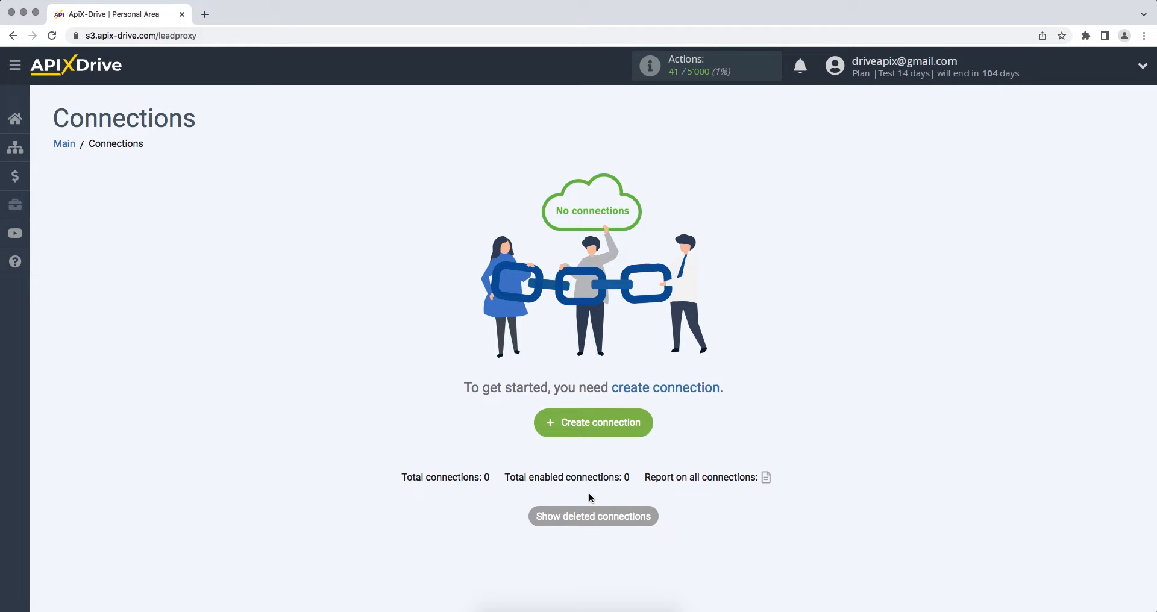
Start a new connection with Salesforce CRM as the data source
{"action": "left_click", "coordinate": [548, 428]}
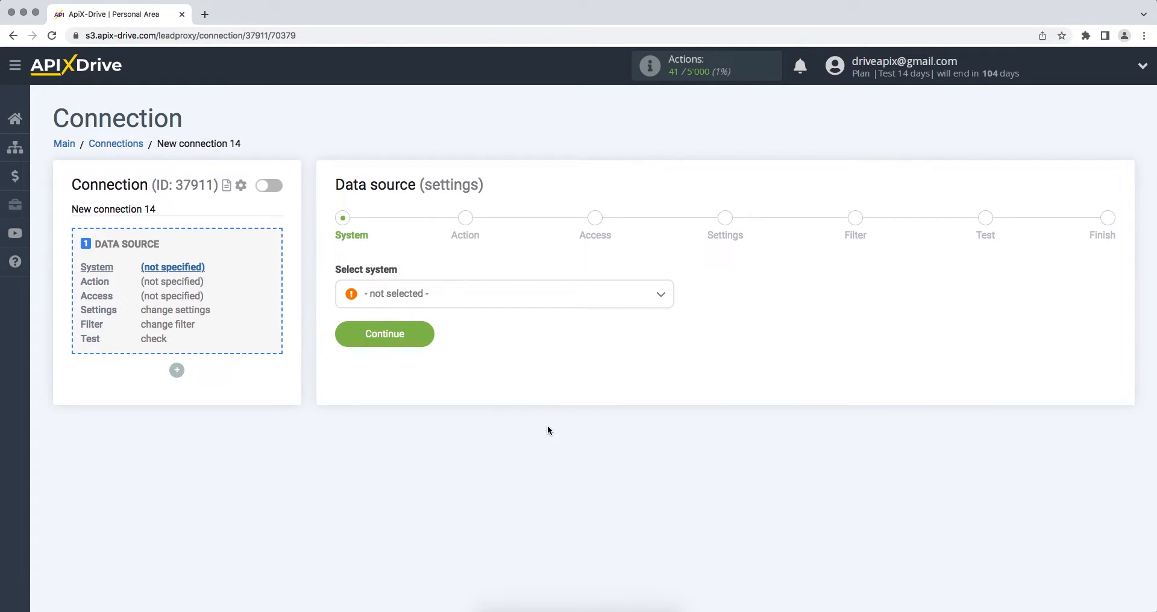
{"action": "left_click", "coordinate": [545, 293]}
{"action": "left_click_drag", "start_coordinate": [669, 312], "coordinate": [678, 453]}
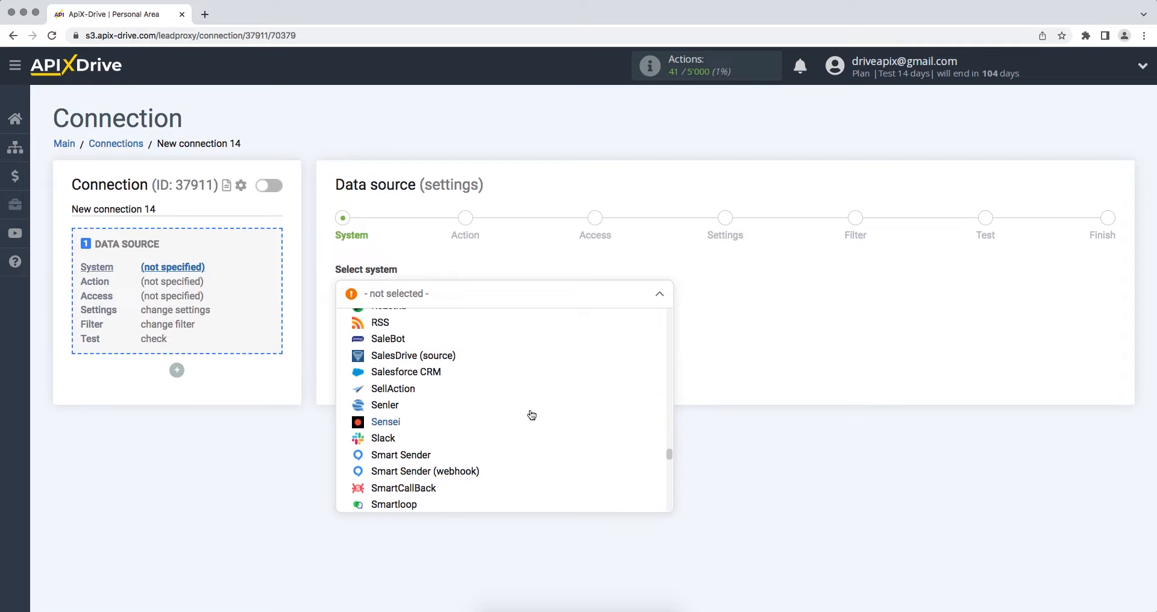
{"action": "left_click", "coordinate": [436, 372]}
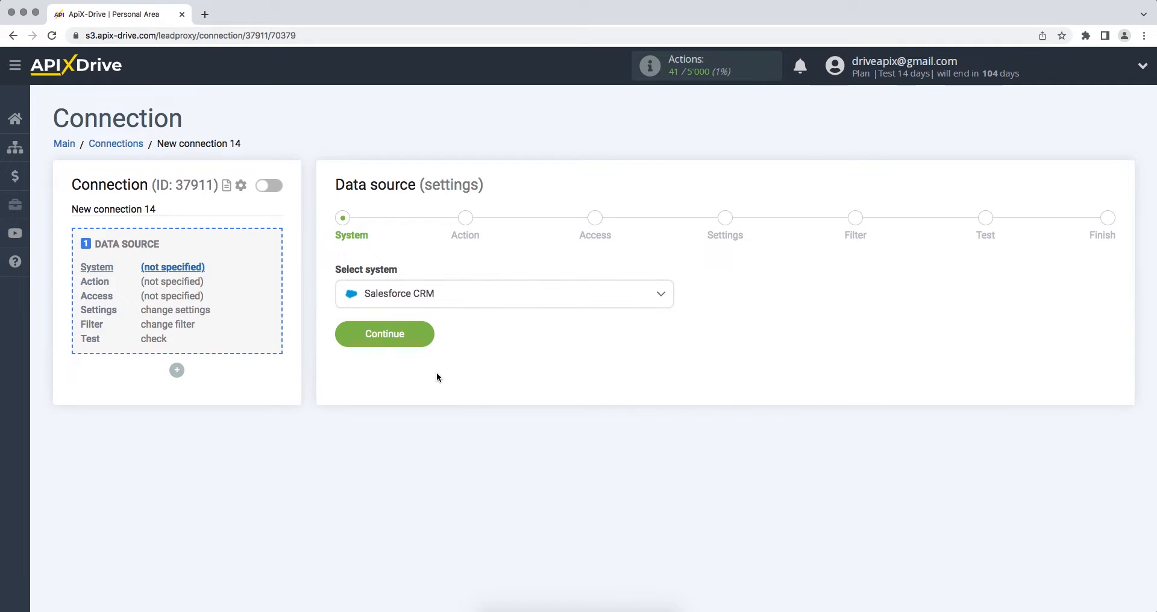
{"action": "left_click", "coordinate": [341, 343]}
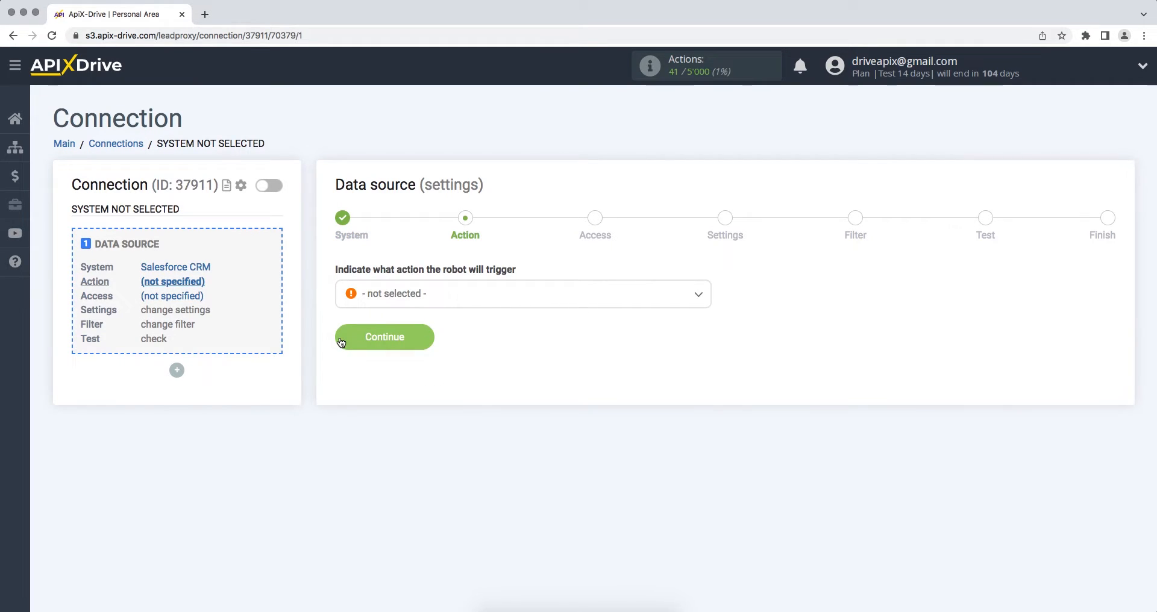
Set the Salesforce action to Get Leads (new) and continue to access
{"action": "left_click", "coordinate": [425, 301]}
{"action": "left_click_drag", "start_coordinate": [707, 369], "coordinate": [661, 414]}
{"action": "left_click", "coordinate": [420, 471]}
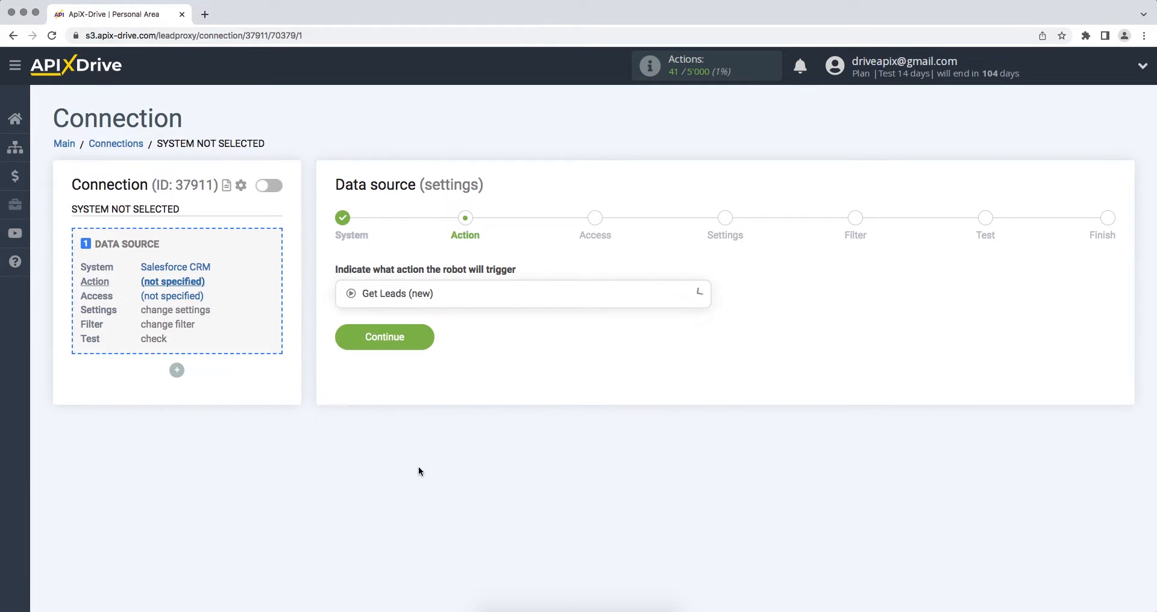
{"action": "left_click", "coordinate": [352, 344]}
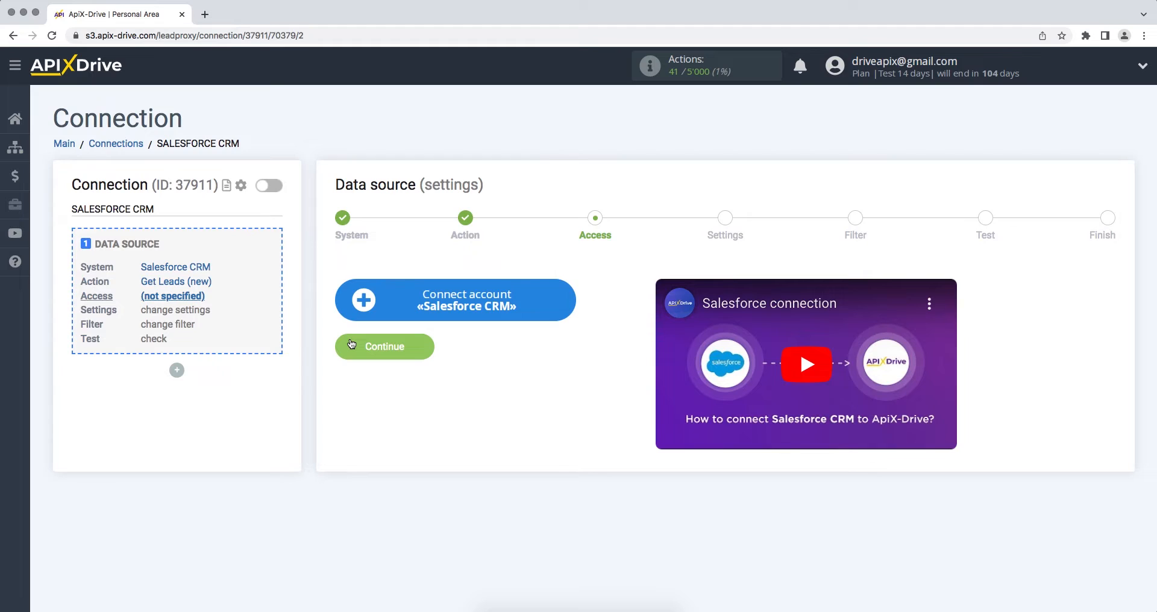
Log in to Salesforce with the account's username and password
{"action": "left_click", "coordinate": [358, 304]}
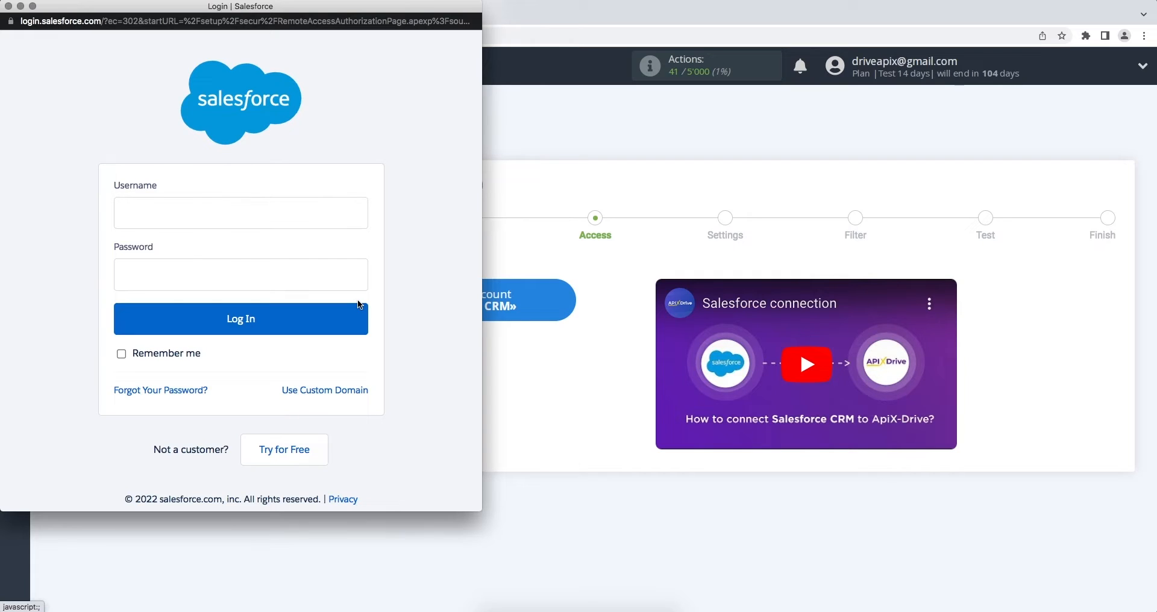
{"action": "left_click", "coordinate": [316, 218]}
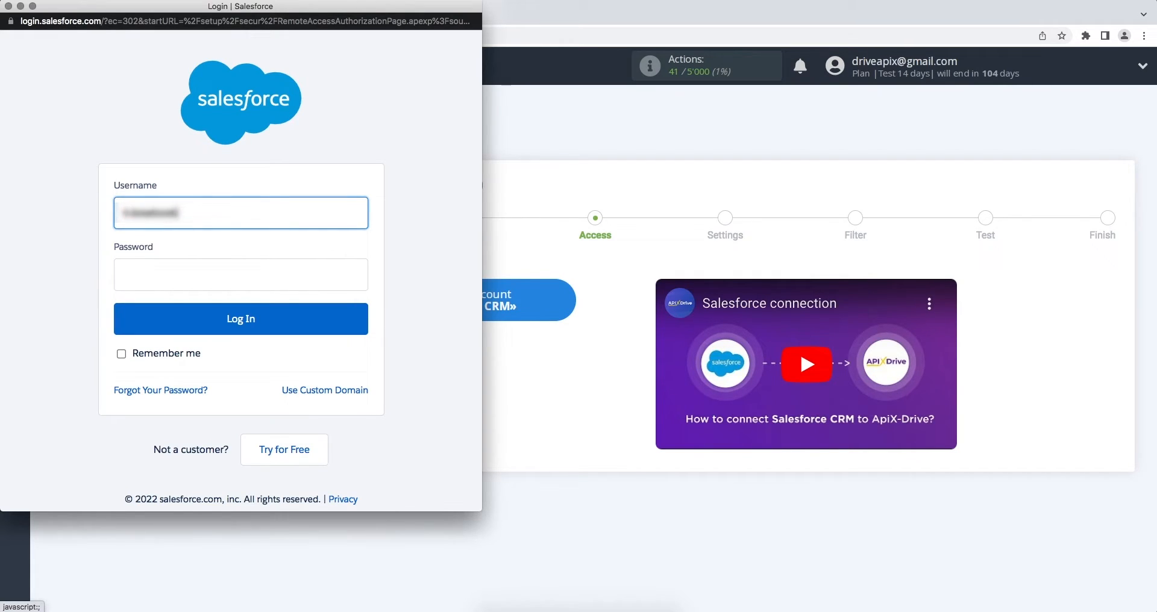
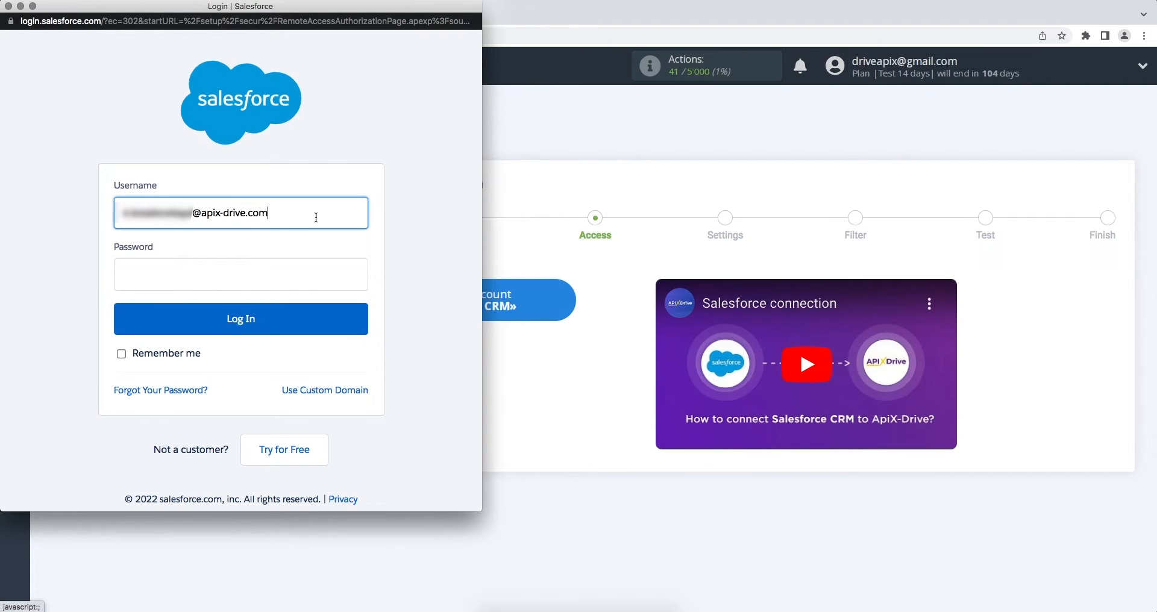
{"action": "left_click", "coordinate": [312, 272]}
{"action": "type", "text": "p••••••••••"}
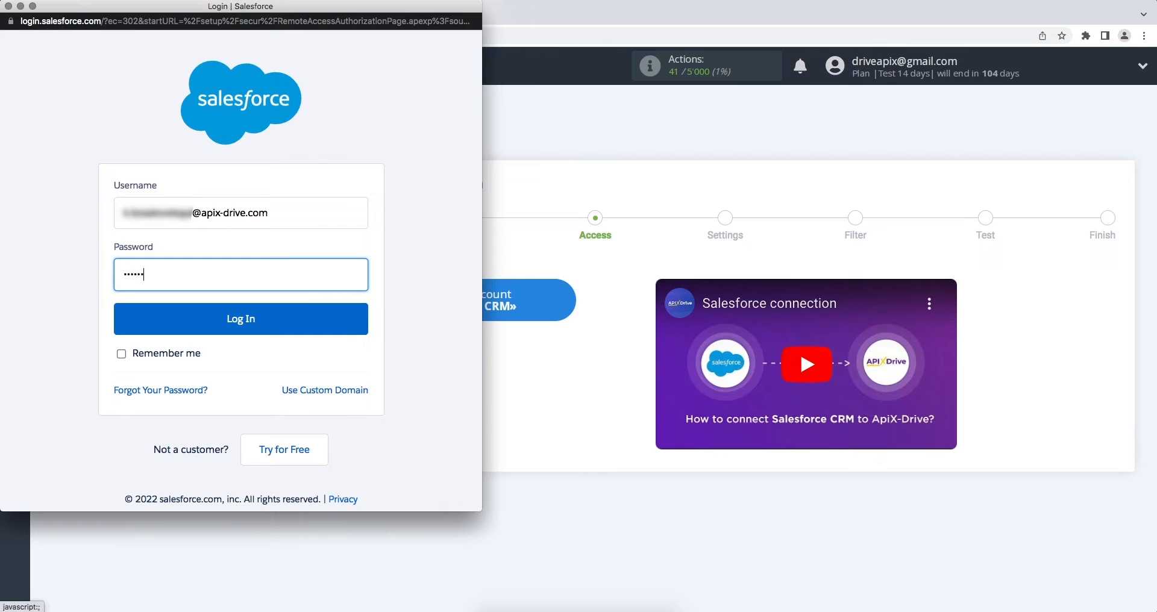
{"action": "left_click", "coordinate": [313, 323]}
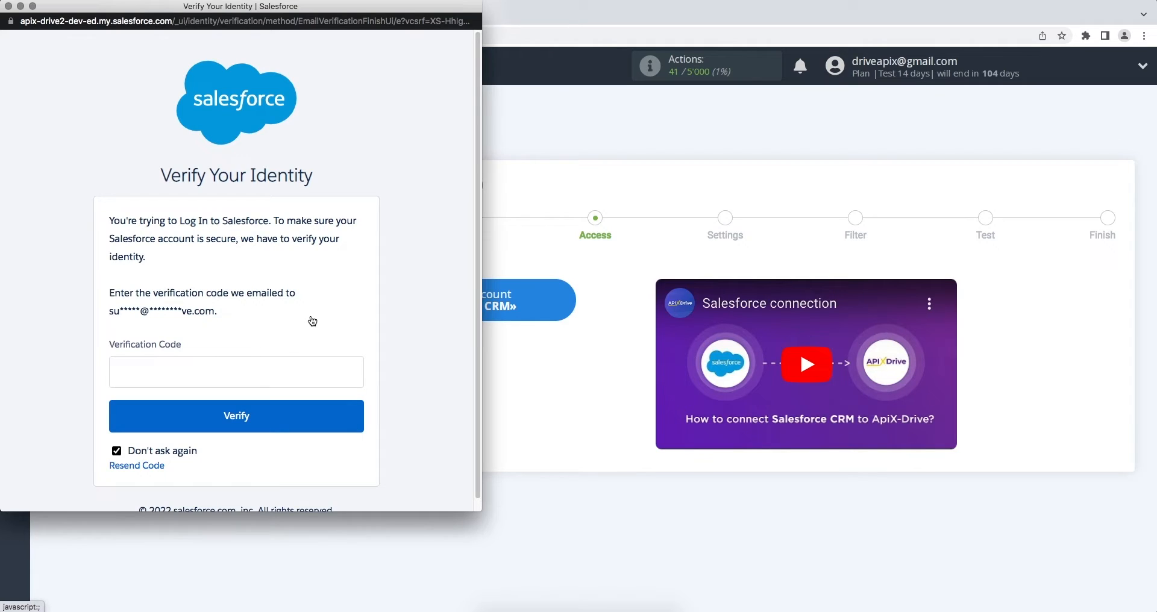
Enter the emailed verification code to confirm the Salesforce identity
{"action": "left_click", "coordinate": [291, 366]}
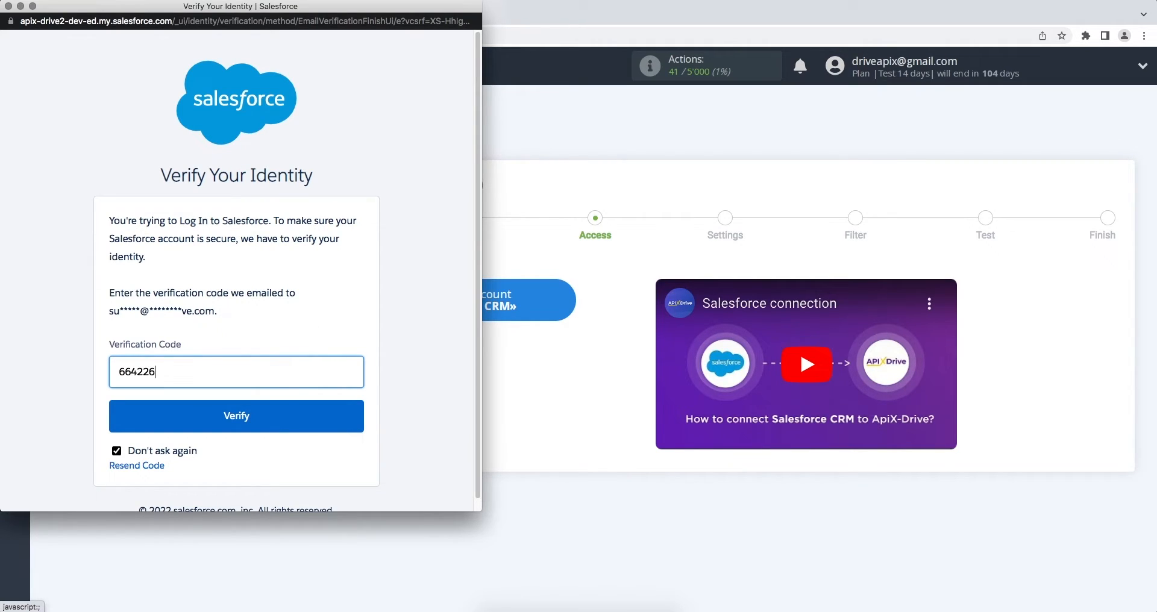
{"action": "left_click", "coordinate": [284, 428]}
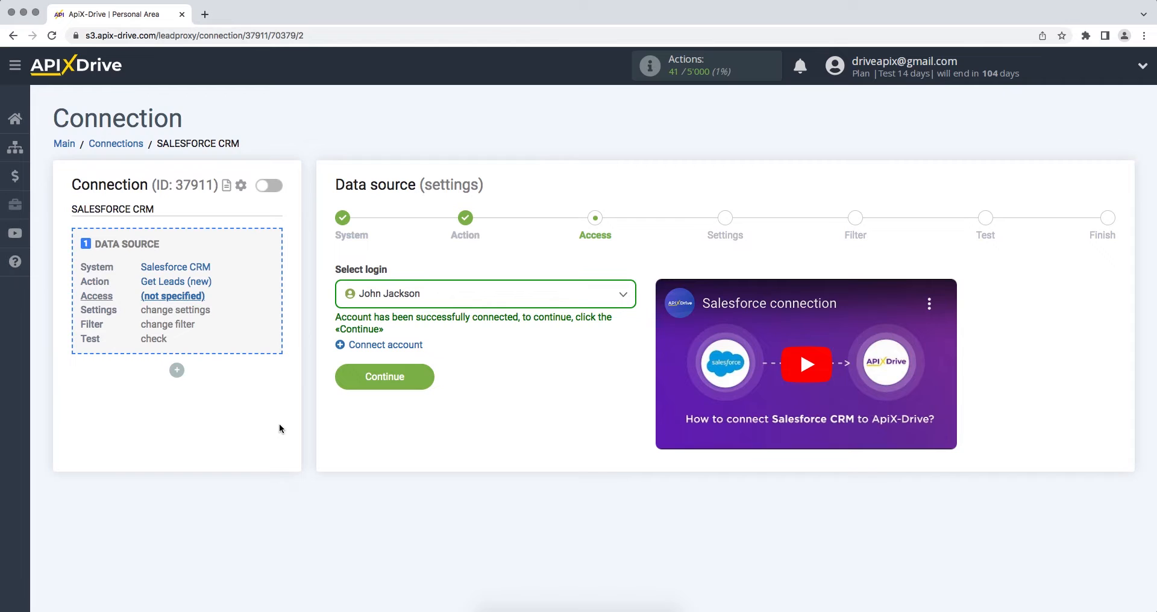
Select the newly connected Salesforce account as the source login
{"action": "left_click", "coordinate": [403, 301]}
{"action": "left_click", "coordinate": [404, 391]}
{"action": "left_click", "coordinate": [404, 389]}
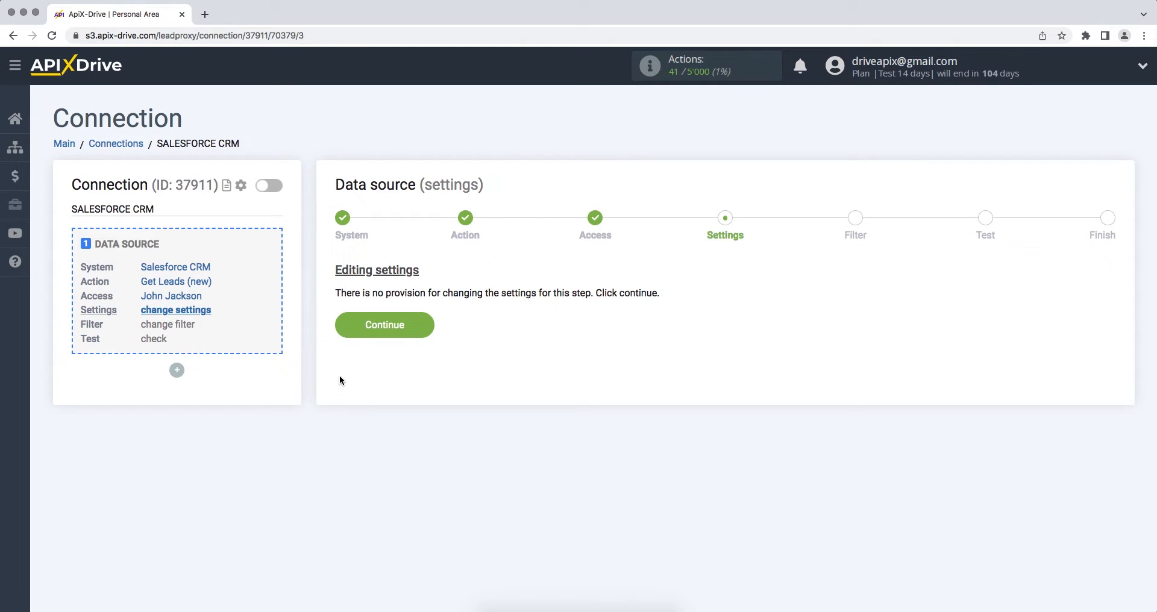
Skip settings and filtering, review the test lead data, and finish the source
{"action": "left_click", "coordinate": [341, 330]}
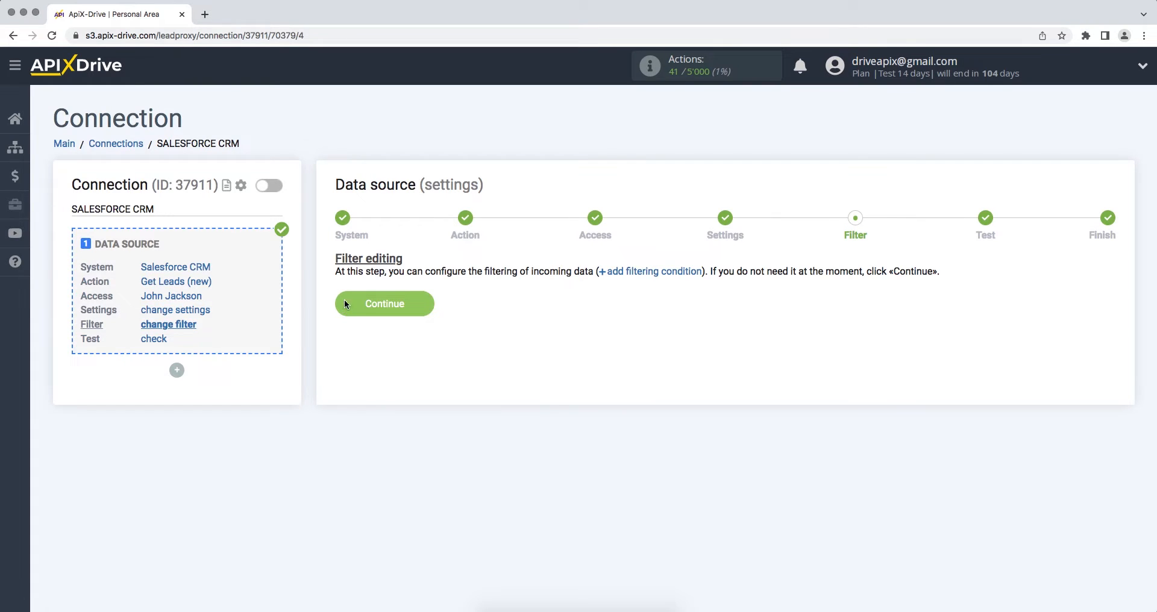
{"action": "left_click", "coordinate": [345, 302]}
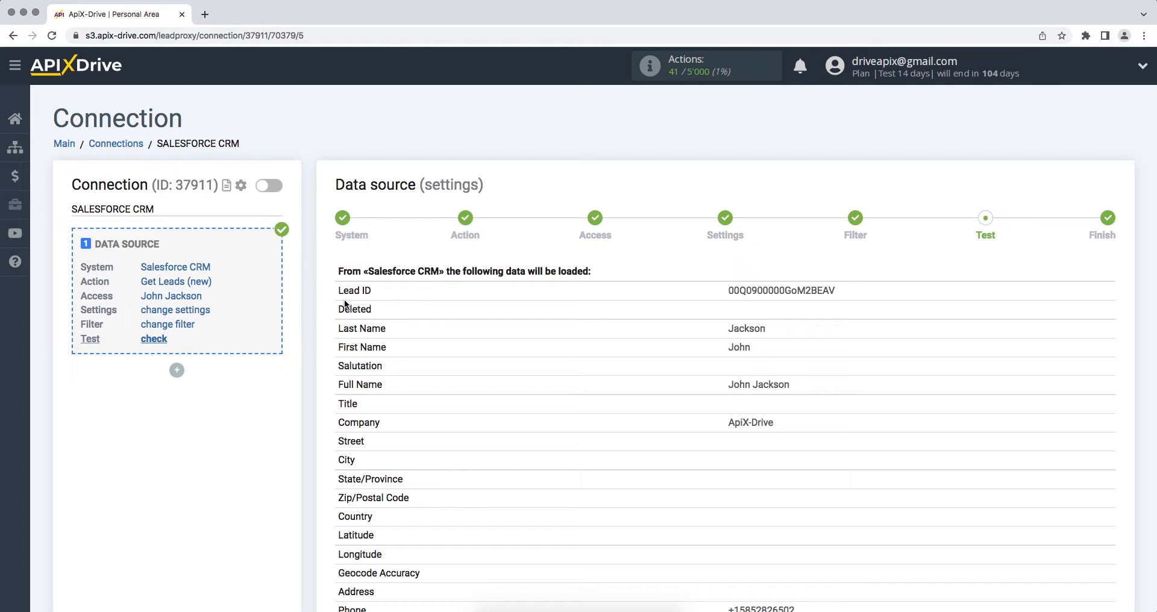
{"action": "scroll", "coordinate": [345, 304], "scroll_direction": "down", "scroll_amount": 15}
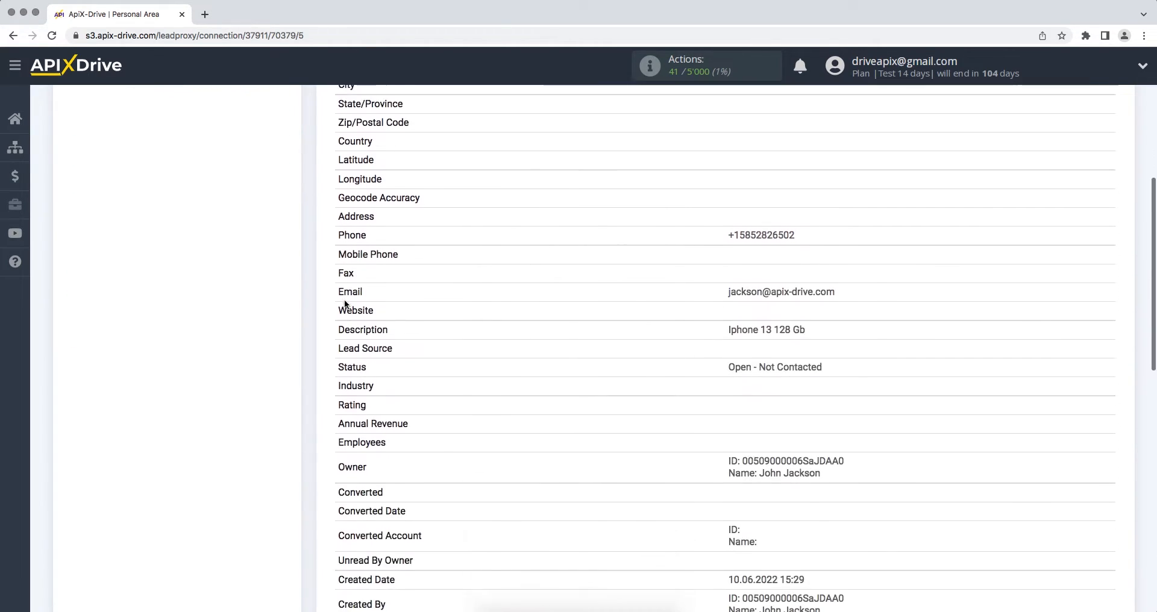
{"action": "scroll", "coordinate": [345, 299], "scroll_direction": "down", "scroll_amount": 3}
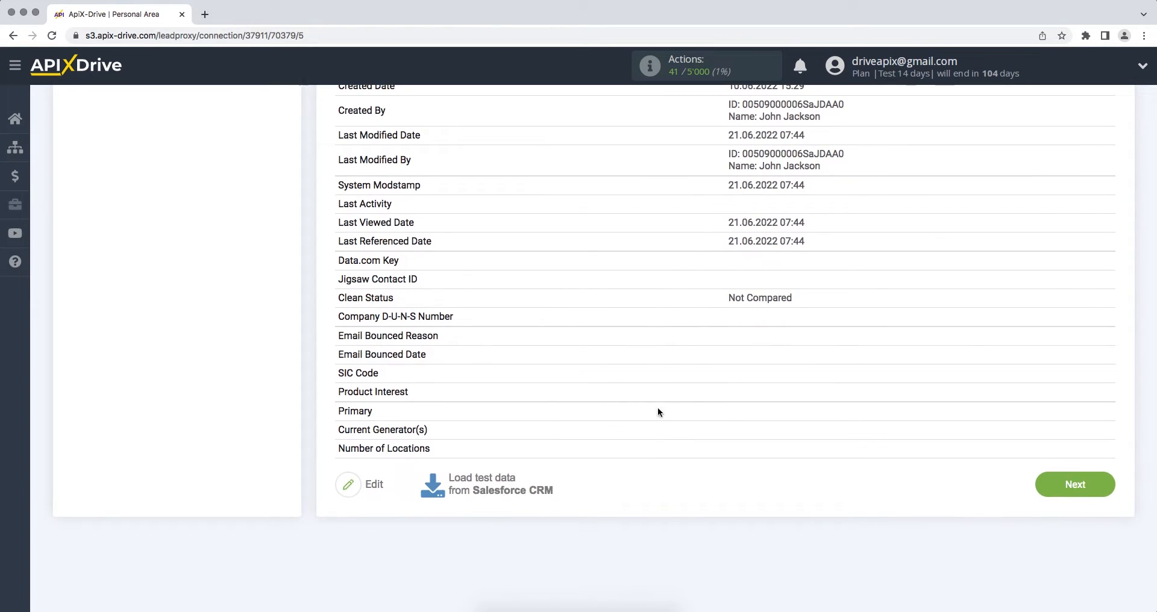
{"action": "left_click", "coordinate": [1039, 486]}
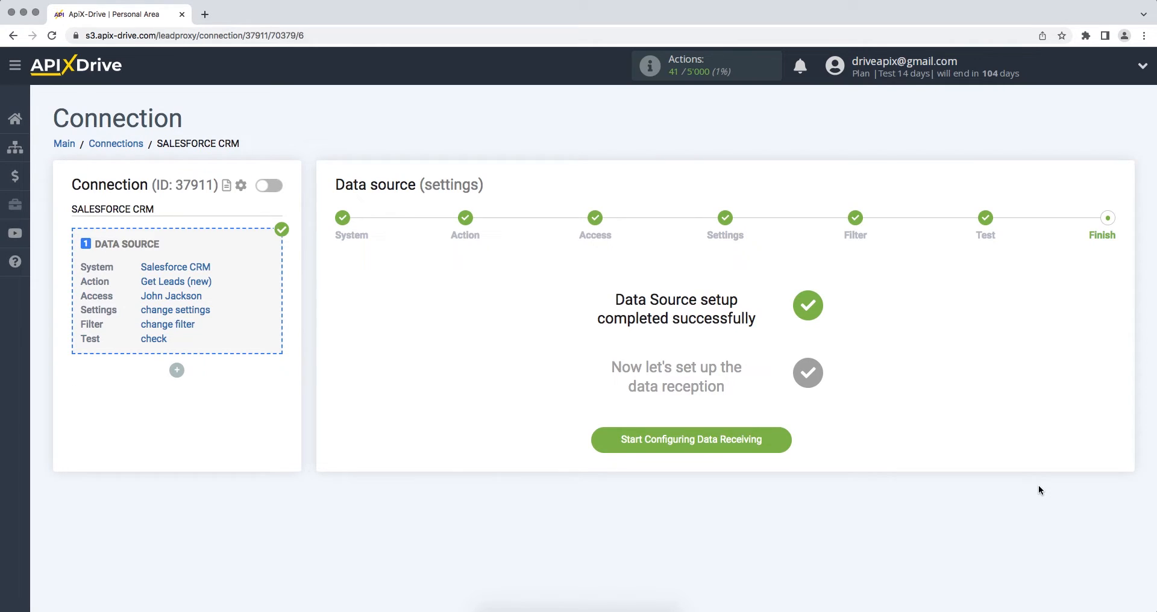
Begin data receiving with Agile CRM as the destination system
{"action": "left_click", "coordinate": [604, 451]}
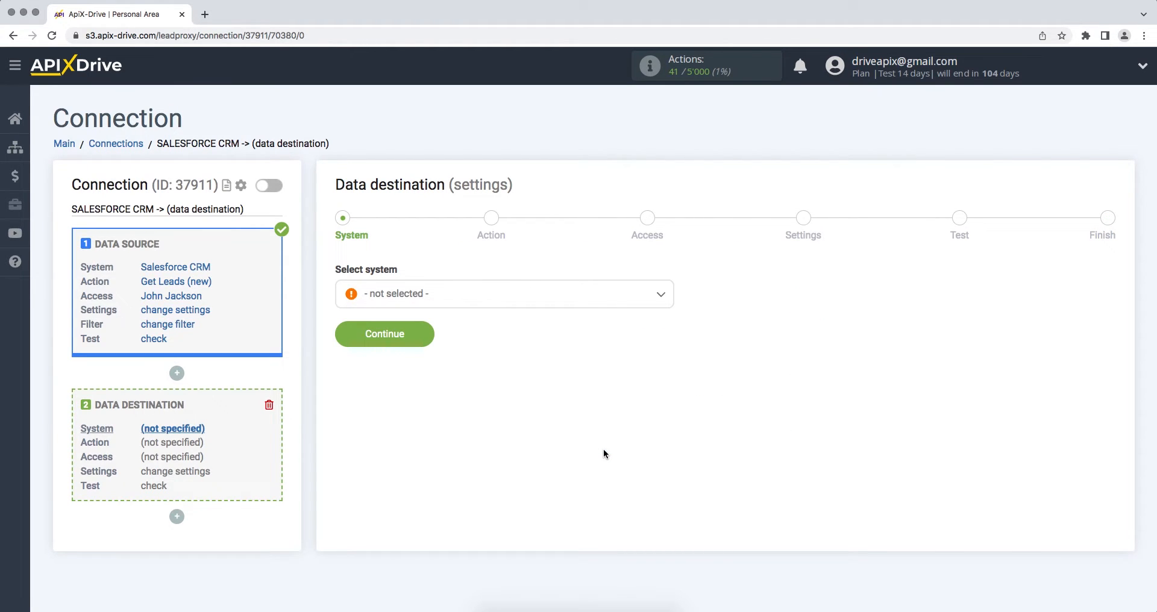
{"action": "left_click", "coordinate": [588, 295]}
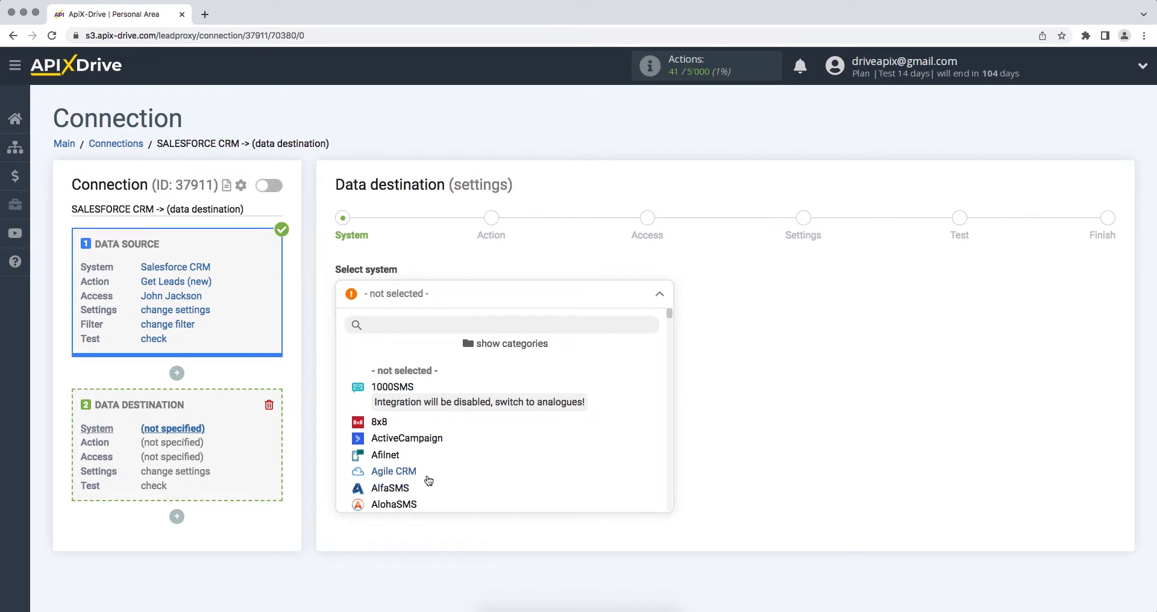
{"action": "left_click", "coordinate": [427, 476]}
{"action": "left_click", "coordinate": [344, 339]}
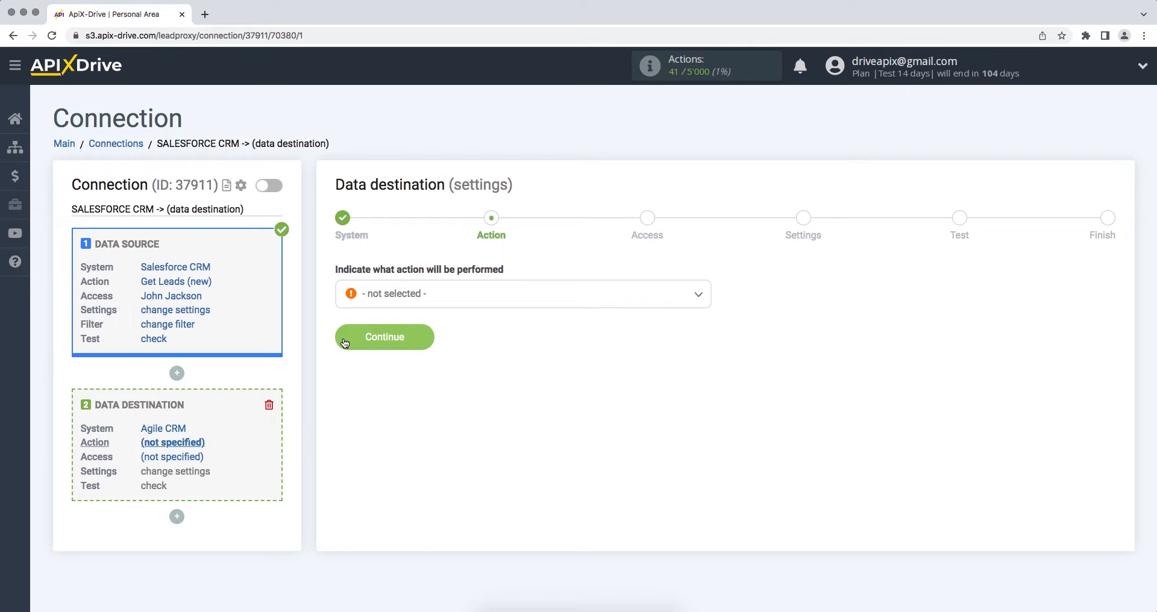
Set the Agile CRM action to Create Contacts and continue to access
{"action": "left_click", "coordinate": [387, 299]}
{"action": "left_click", "coordinate": [399, 368]}
{"action": "left_click", "coordinate": [345, 340]}
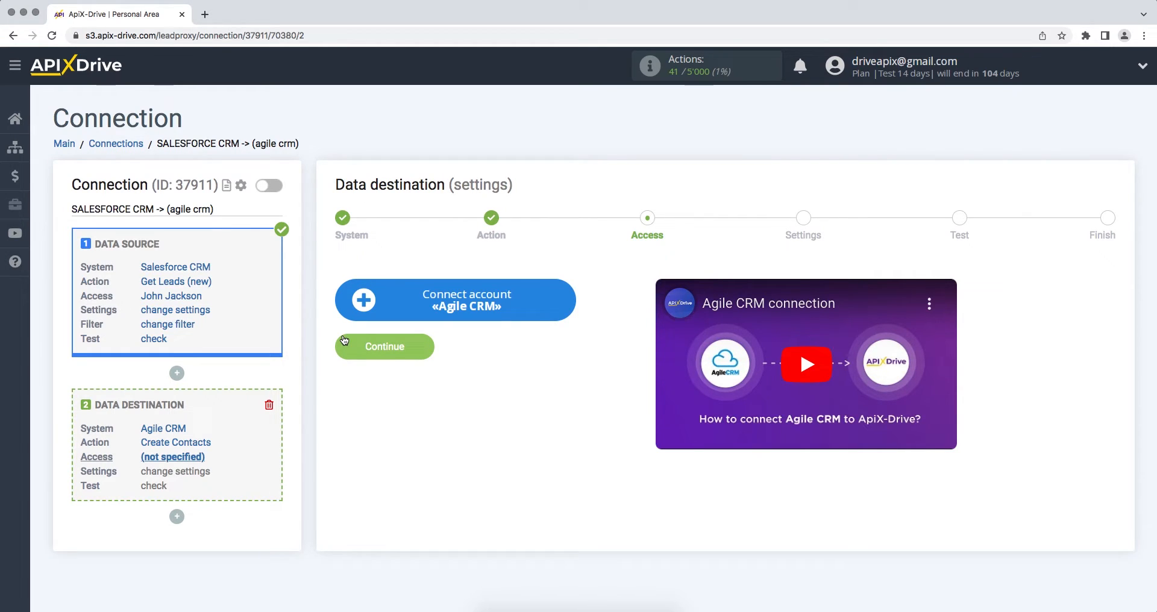
Open the Agile CRM connection form and copy the 'apixdrive' subdomain from the Agile CRM address
{"action": "left_click", "coordinate": [355, 308]}
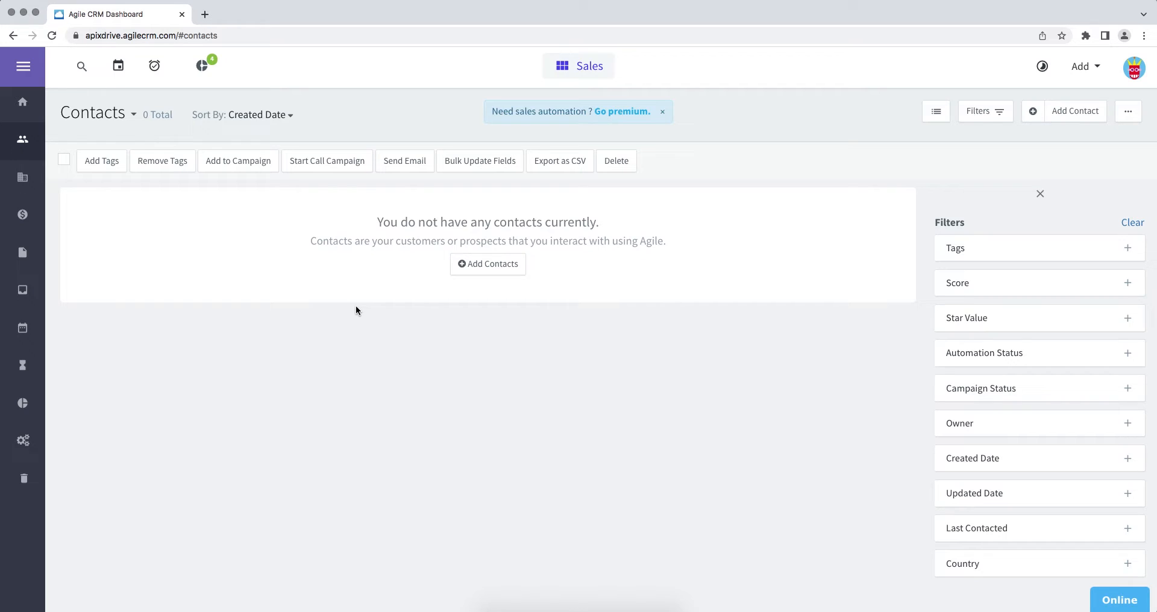
{"action": "left_click", "coordinate": [345, 37]}
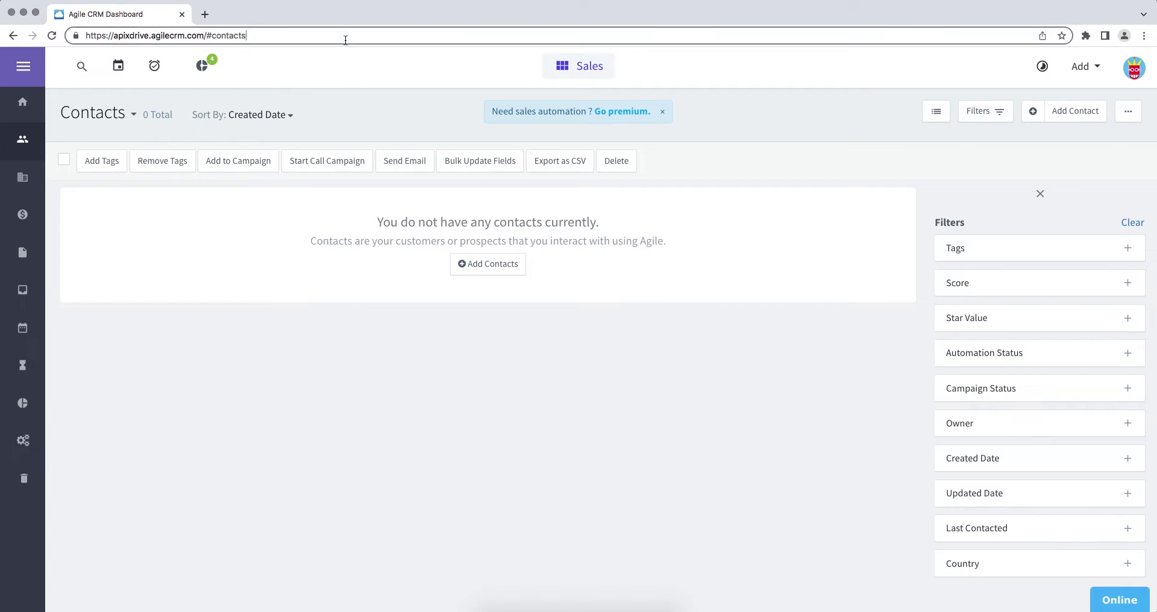
{"action": "left_click_drag", "start_coordinate": [150, 37], "coordinate": [113, 35]}
{"action": "right_click", "coordinate": [113, 36]}
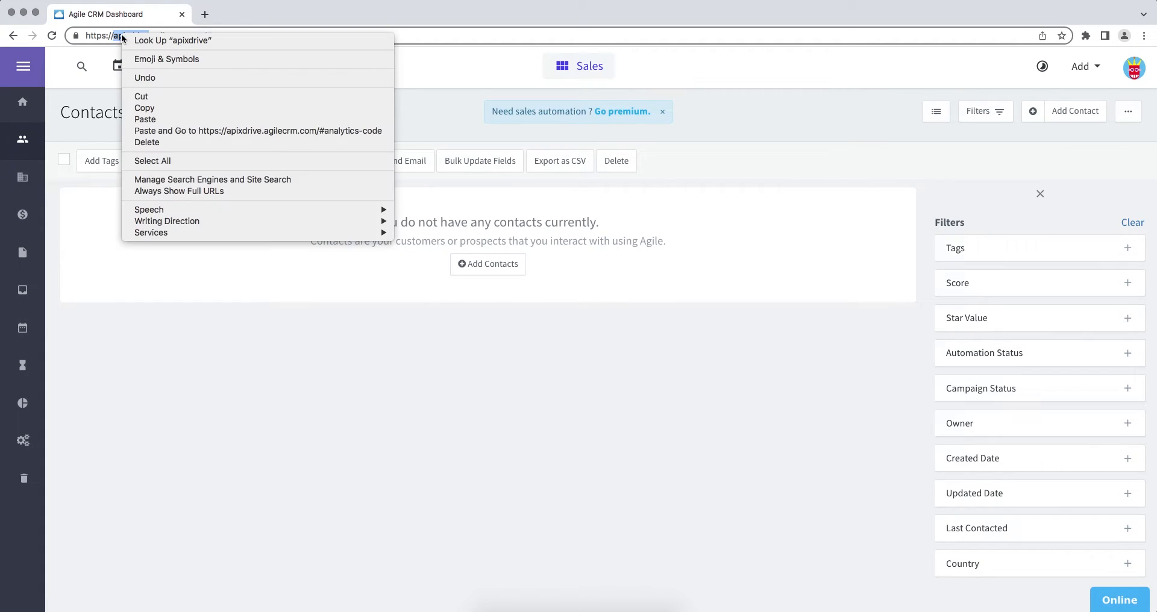
{"action": "left_click", "coordinate": [142, 104]}
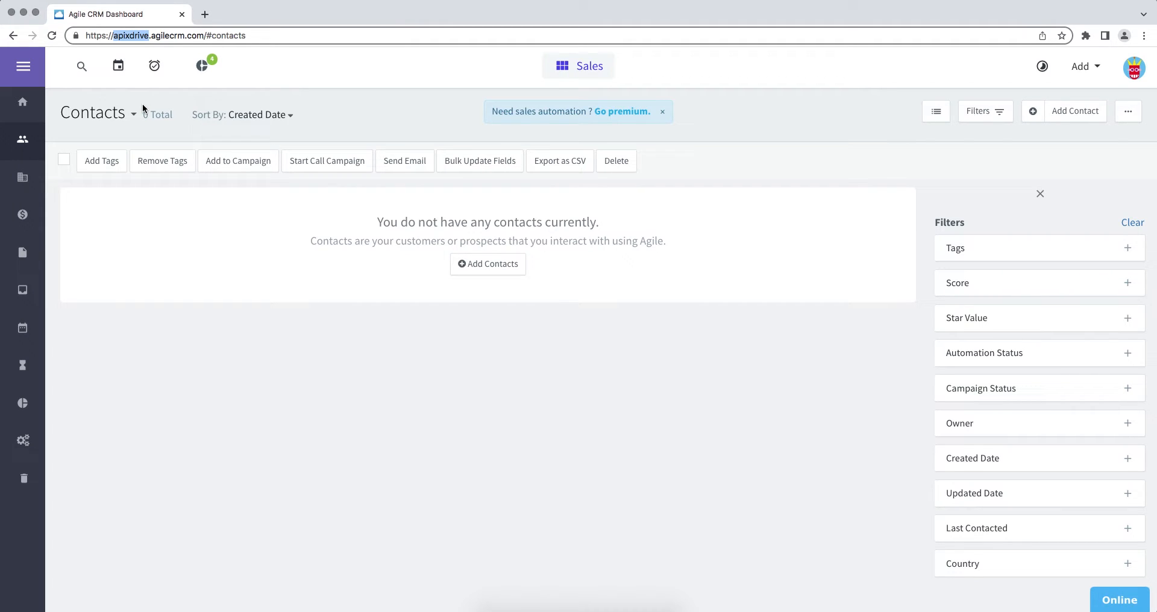
{"action": "key", "text": "super+grave"}
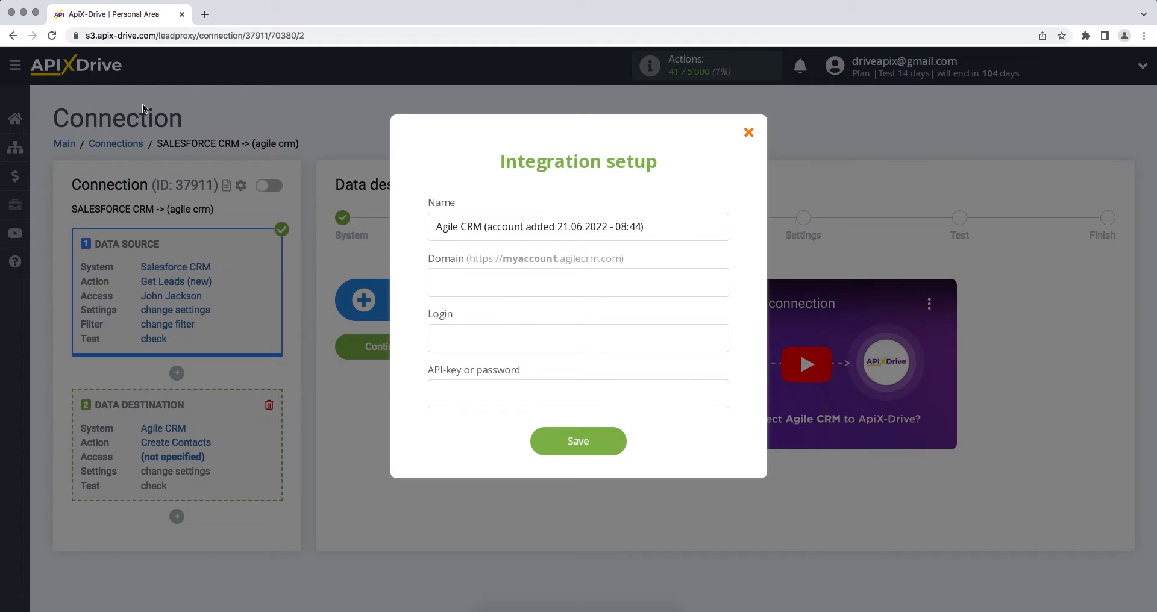
Paste apixdrive into the Domain field and type the Agile CRM login e-mail
{"action": "right_click", "coordinate": [427, 280]}
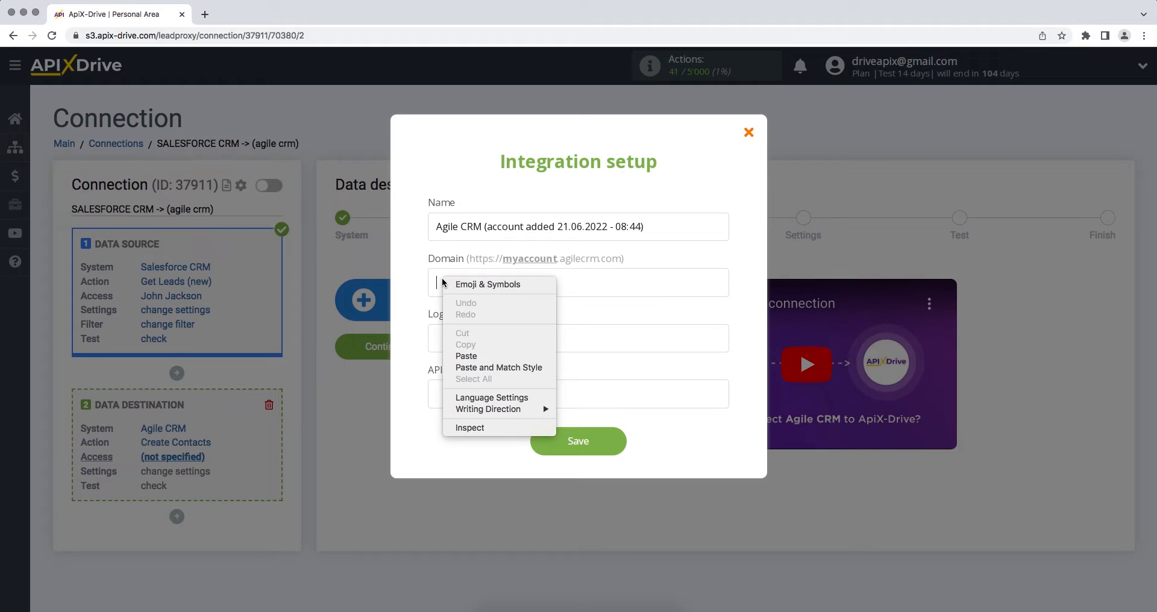
{"action": "left_click", "coordinate": [462, 357]}
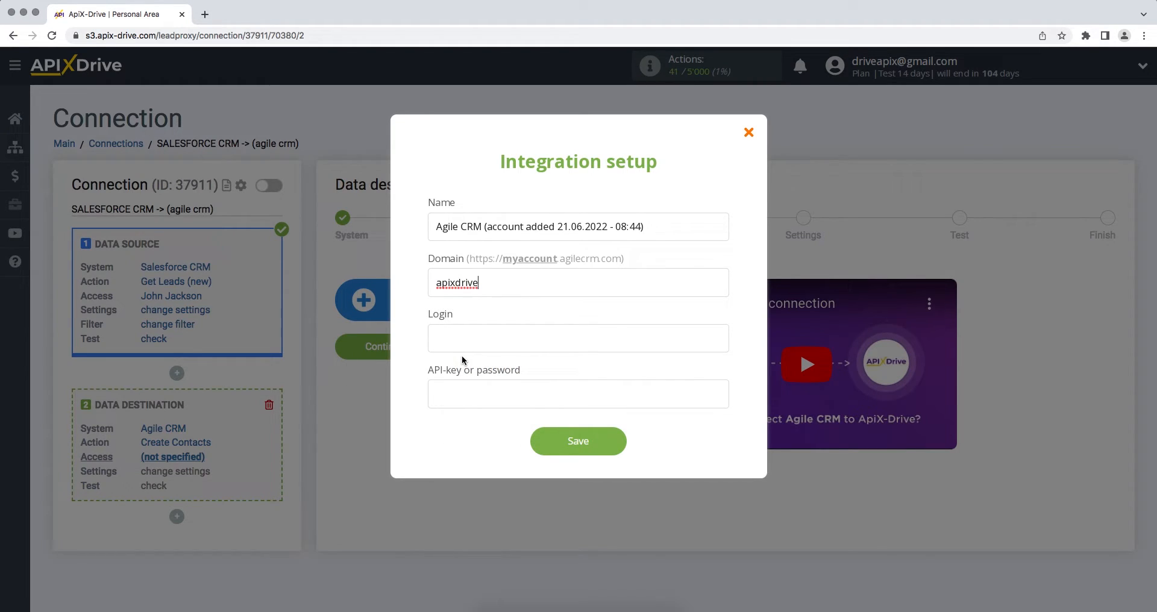
{"action": "left_click", "coordinate": [462, 343]}
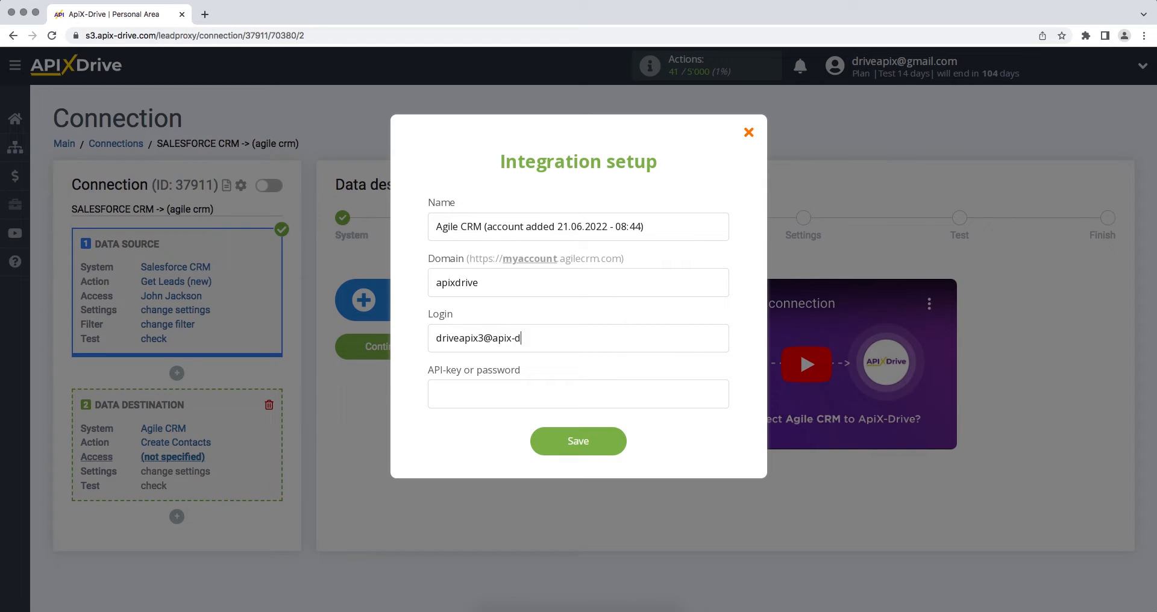
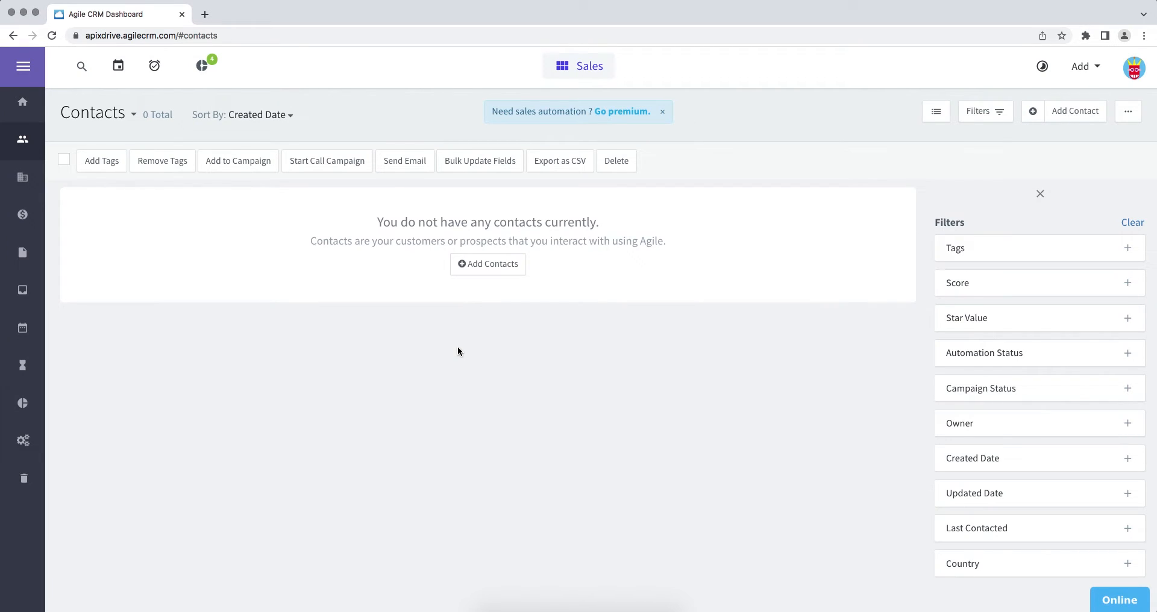
Copy the REST API key from Agile CRM's Admin Settings > Developers & API page
{"action": "left_click", "coordinate": [1132, 69]}
{"action": "left_click", "coordinate": [998, 156]}
{"action": "scroll", "coordinate": [1001, 158], "scroll_direction": "down", "scroll_amount": 3}
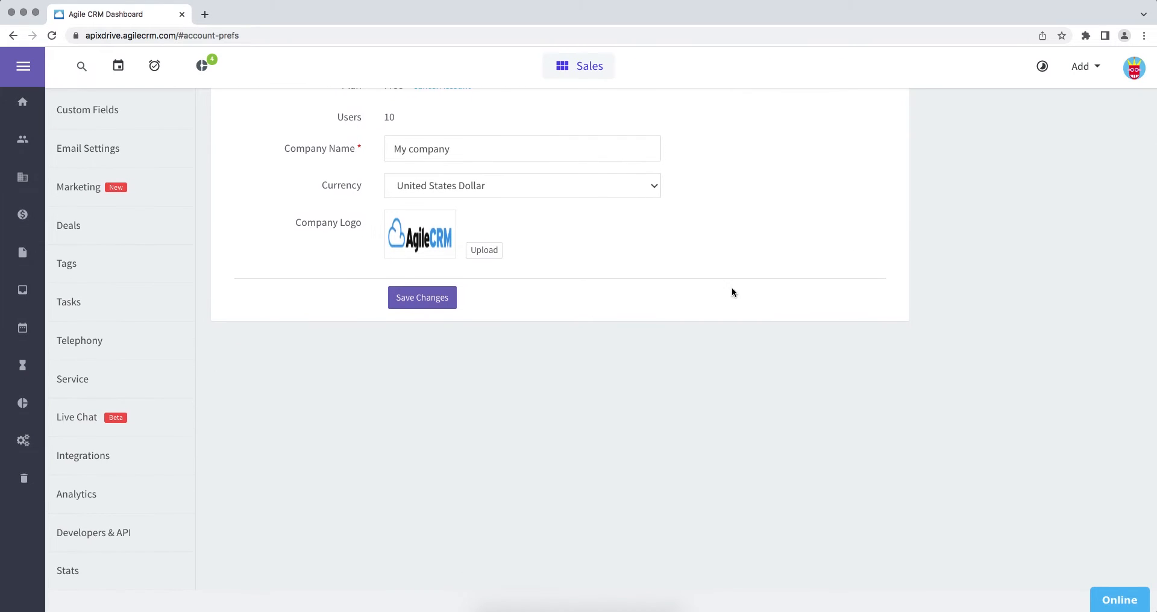
{"action": "left_click", "coordinate": [116, 532]}
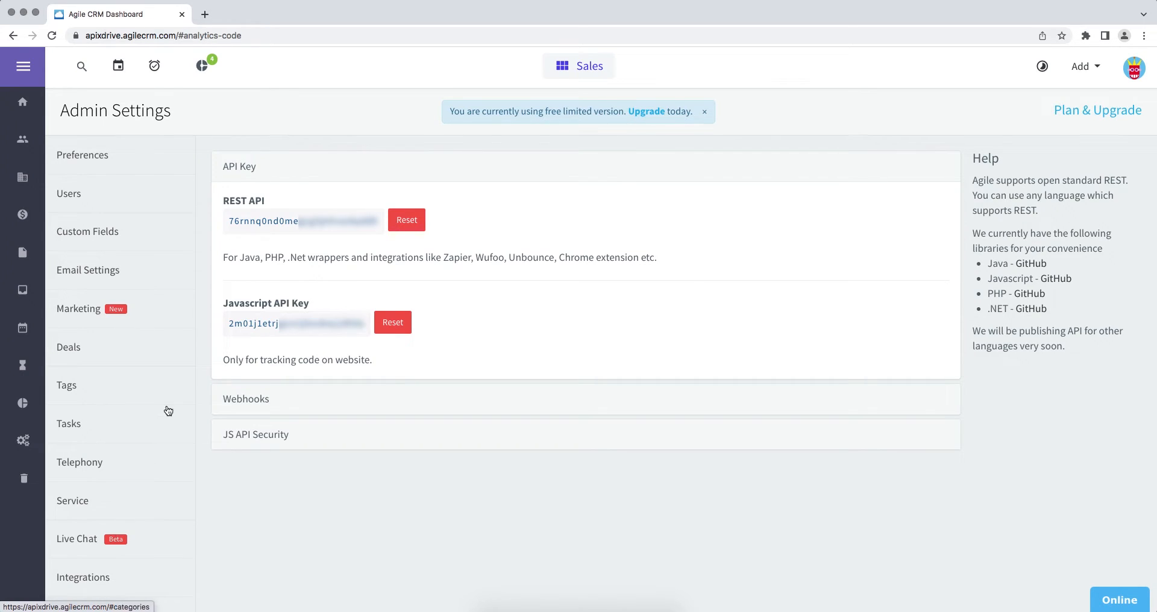
{"action": "left_click_drag", "start_coordinate": [227, 221], "coordinate": [372, 223]}
{"action": "right_click", "coordinate": [373, 223]}
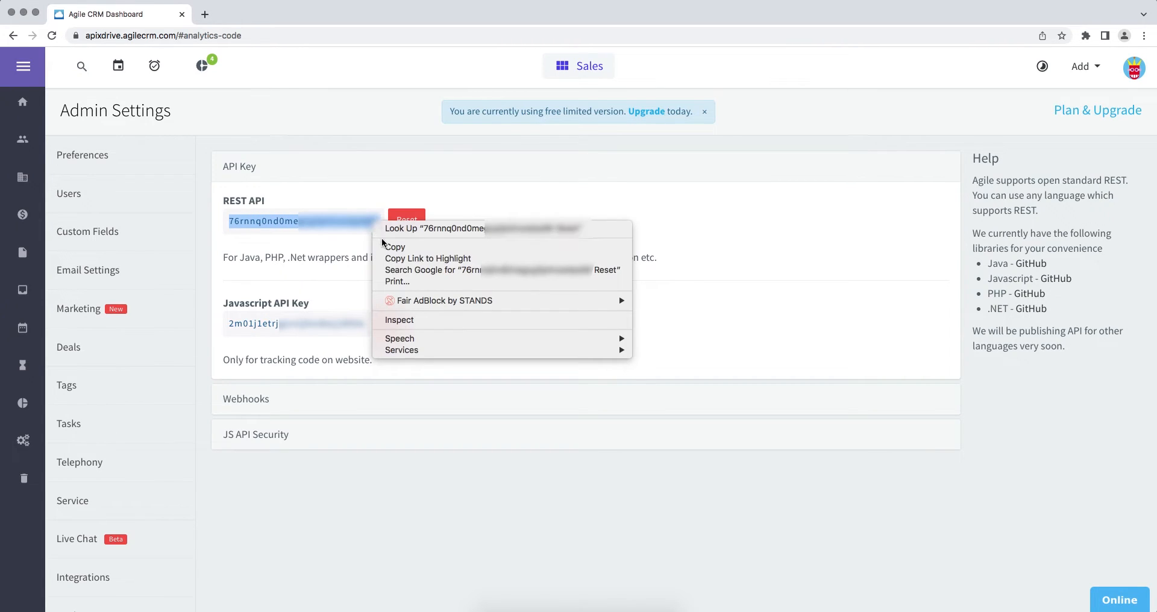
{"action": "left_click", "coordinate": [384, 247]}
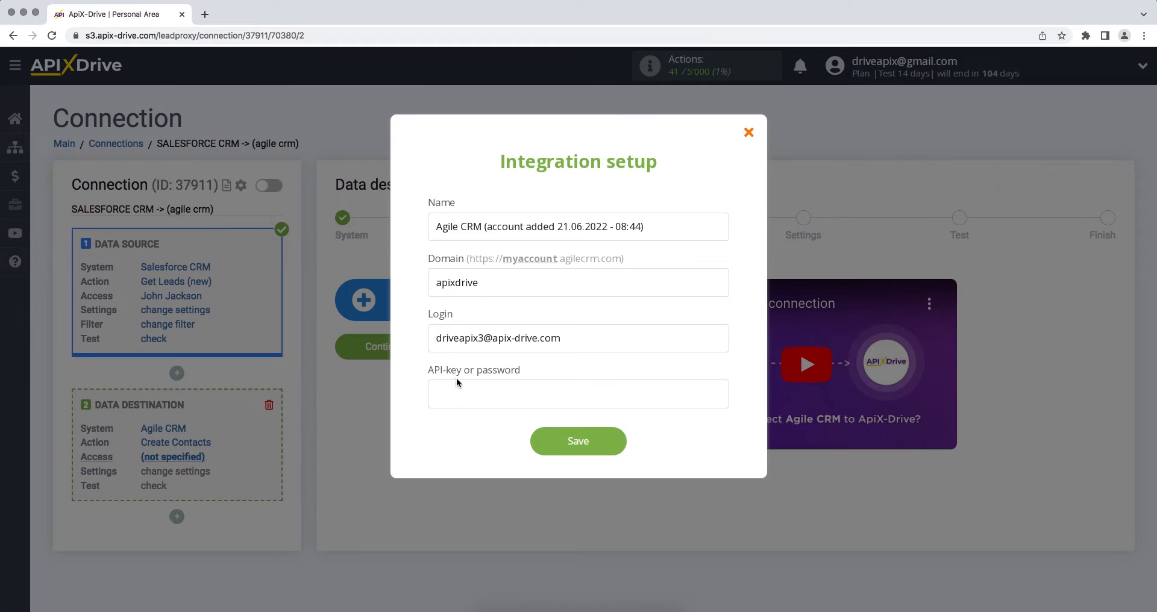
Paste the REST API key into the API-key field and save the Agile CRM account
{"action": "right_click", "coordinate": [458, 384]}
{"action": "left_click", "coordinate": [477, 462]}
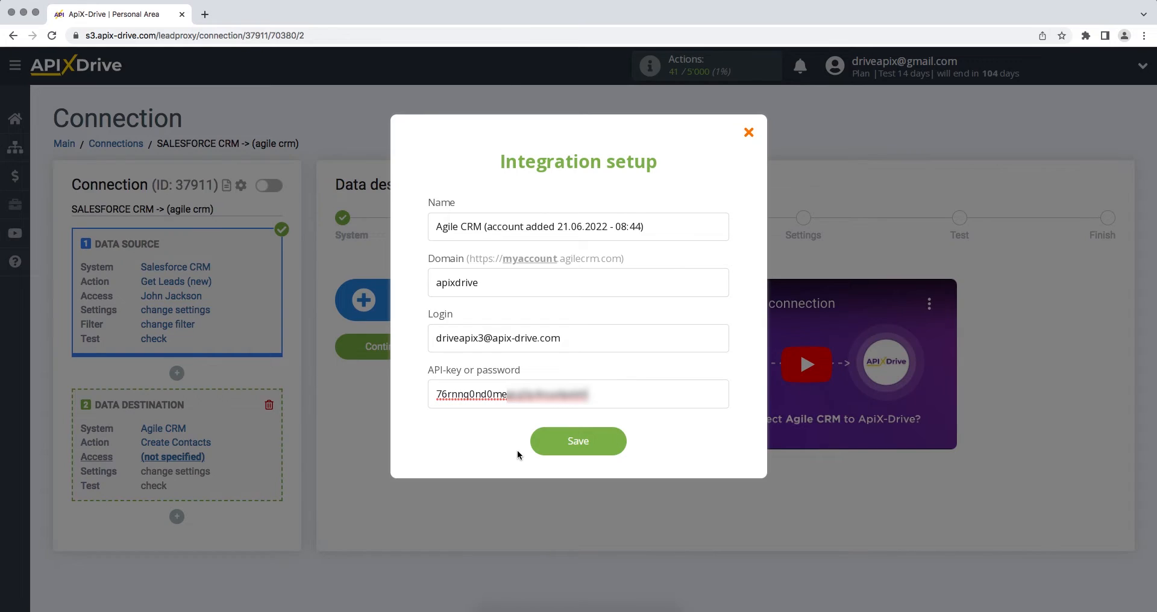
{"action": "left_click", "coordinate": [536, 446]}
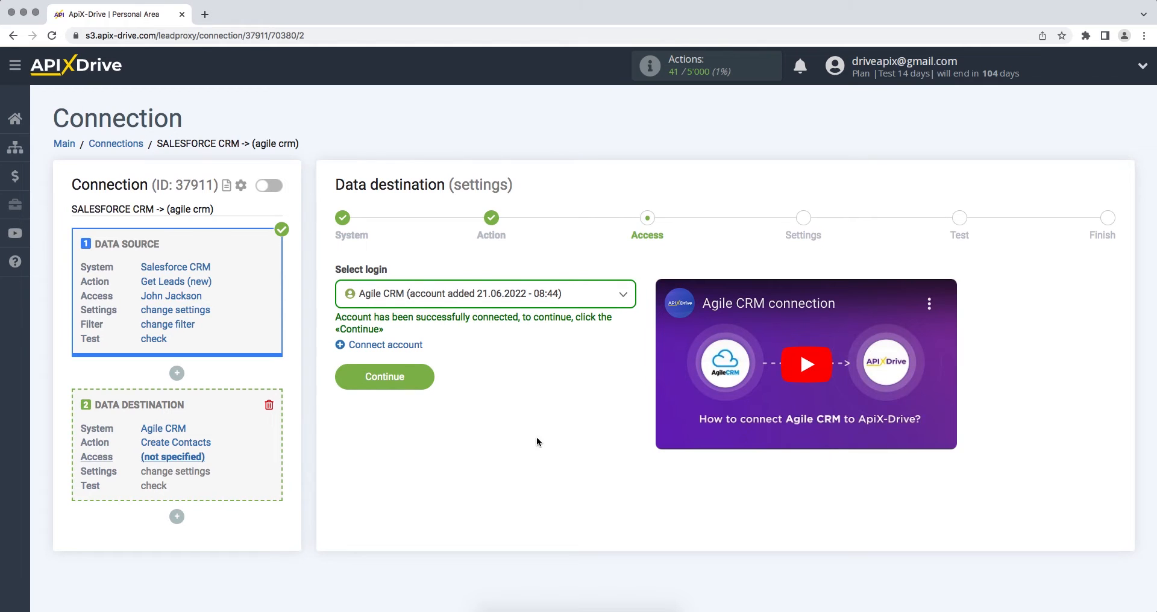
Select the connected Agile CRM account as the login and continue to field settings
{"action": "left_click", "coordinate": [530, 303]}
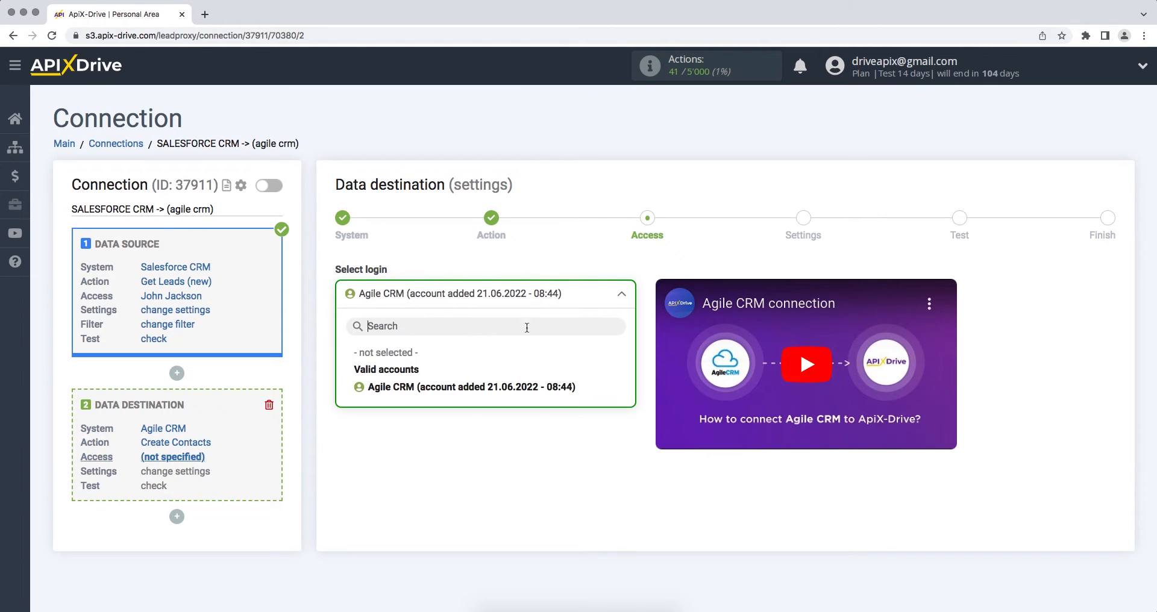
{"action": "left_click", "coordinate": [523, 390]}
{"action": "left_click", "coordinate": [353, 381]}
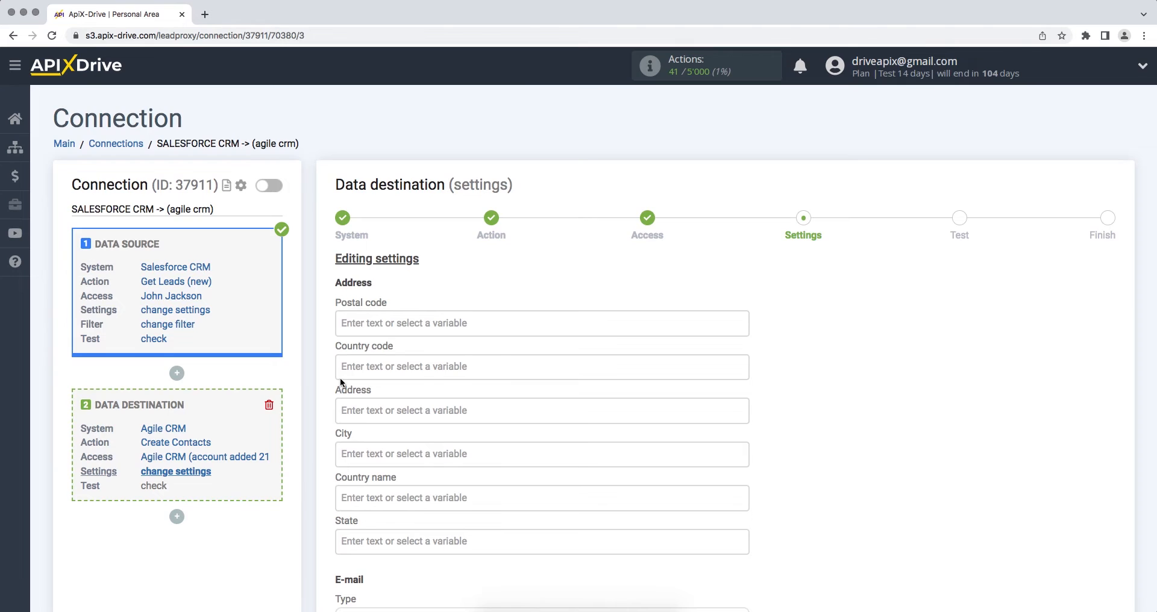
Map the lead's Email to E-mail Value and First Name to First name
{"action": "scroll", "coordinate": [341, 382], "scroll_direction": "down", "scroll_amount": 5}
{"action": "left_click", "coordinate": [375, 475]}
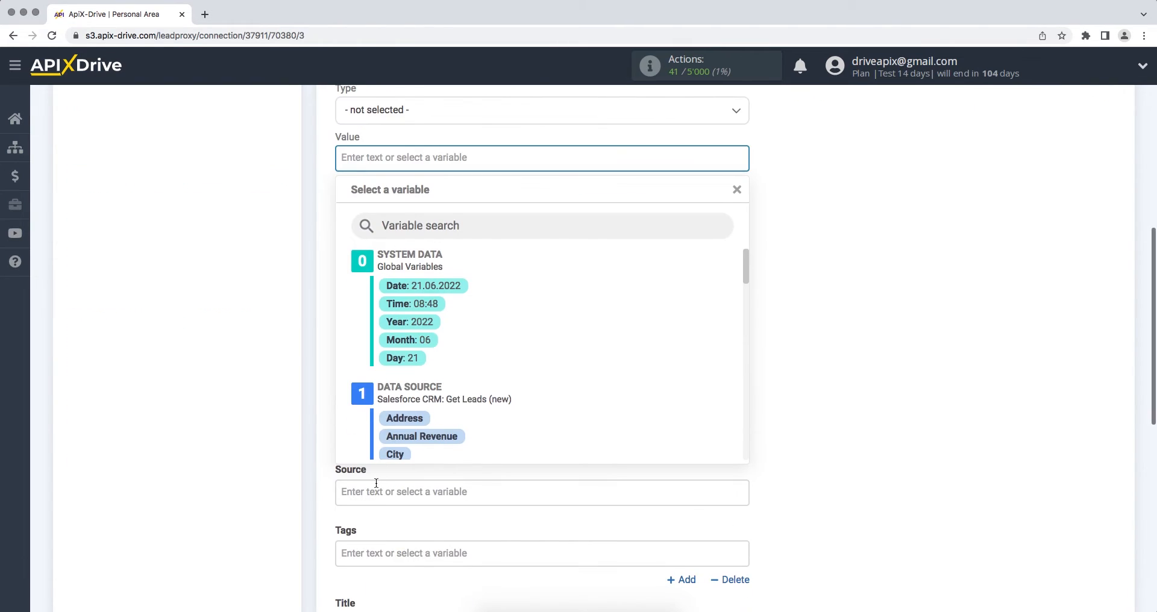
{"action": "left_click_drag", "start_coordinate": [743, 259], "coordinate": [750, 328]}
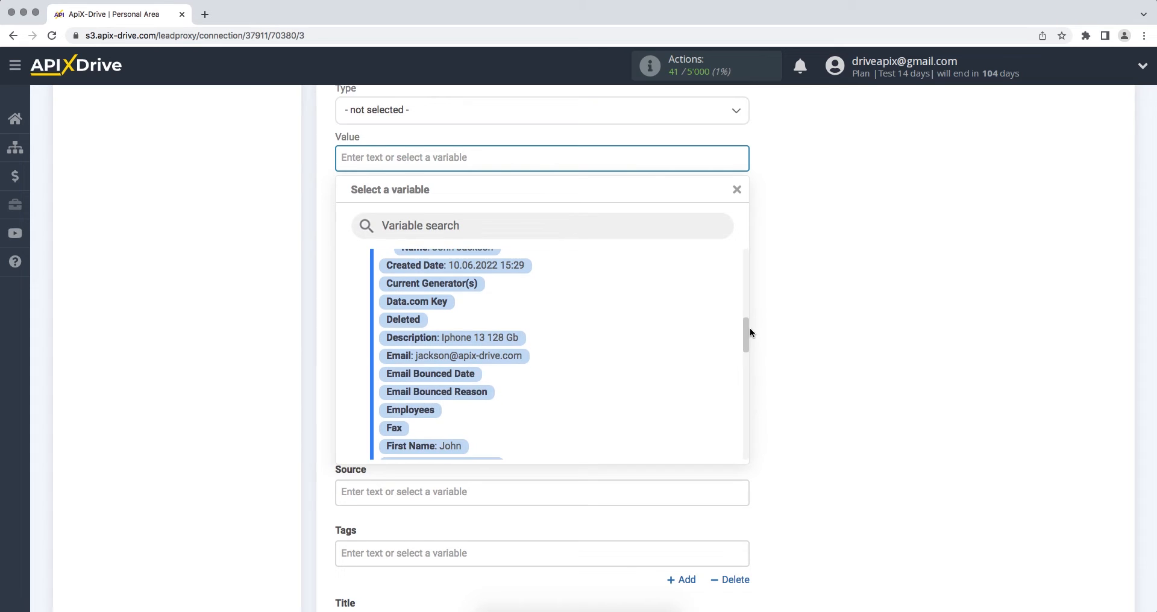
{"action": "left_click", "coordinate": [507, 358]}
{"action": "left_click", "coordinate": [469, 228]}
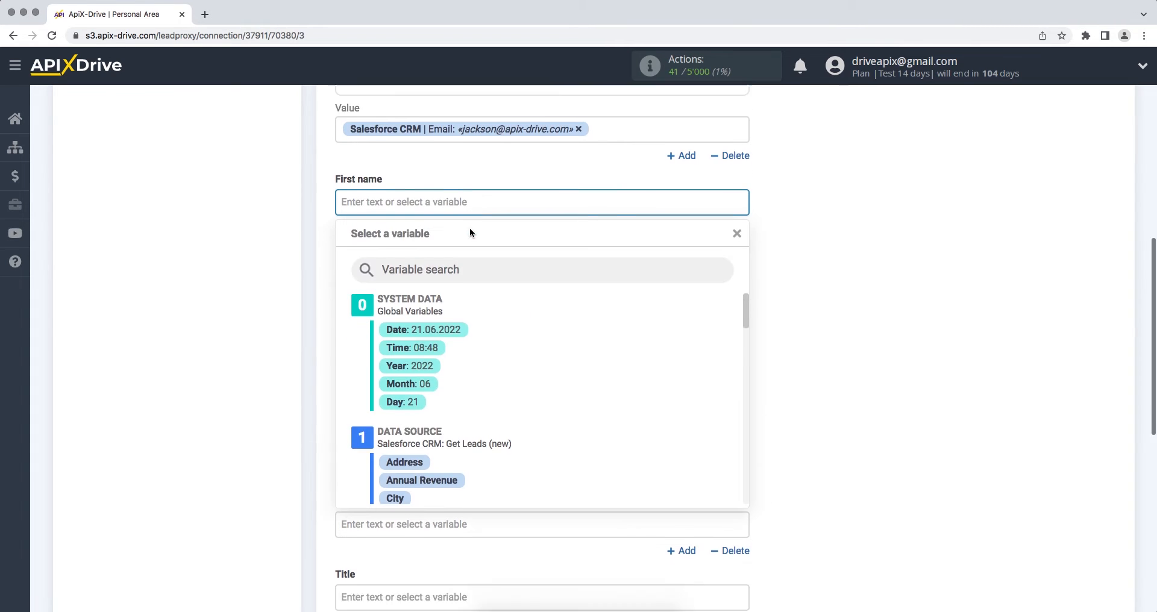
{"action": "scroll", "coordinate": [470, 233], "scroll_direction": "down", "scroll_amount": 1}
{"action": "left_click_drag", "start_coordinate": [740, 252], "coordinate": [744, 335]}
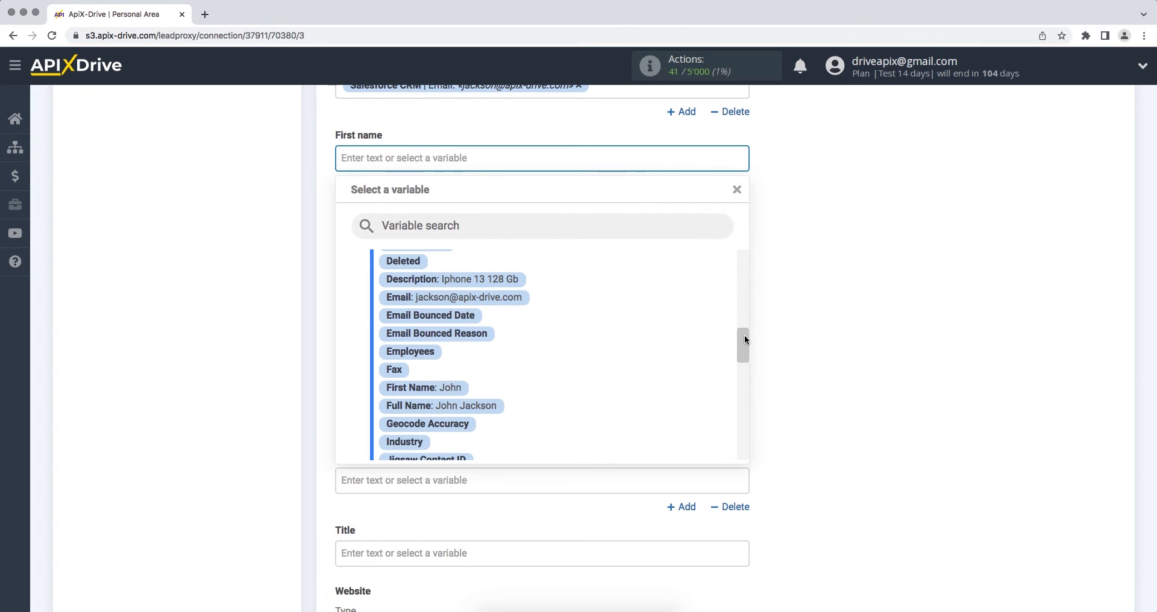
{"action": "left_click", "coordinate": [457, 388]}
Map the lead's Last Name to Last name and Phone to Phone Value
{"action": "left_click", "coordinate": [431, 220]}
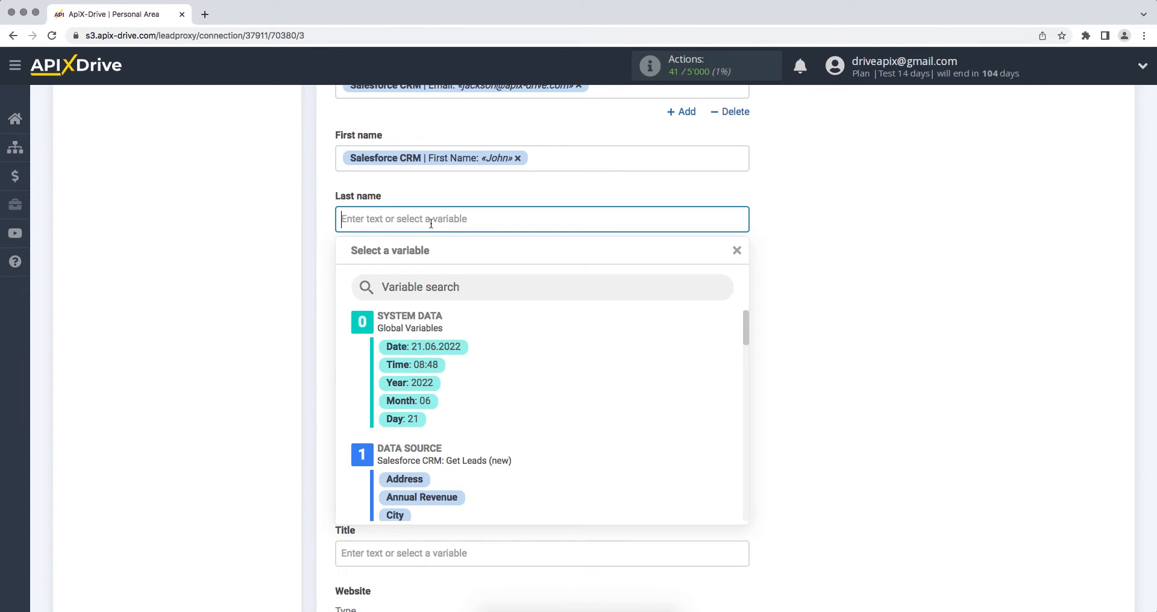
{"action": "scroll", "coordinate": [431, 223], "scroll_direction": "down", "scroll_amount": 1}
{"action": "left_click_drag", "start_coordinate": [746, 263], "coordinate": [733, 378]}
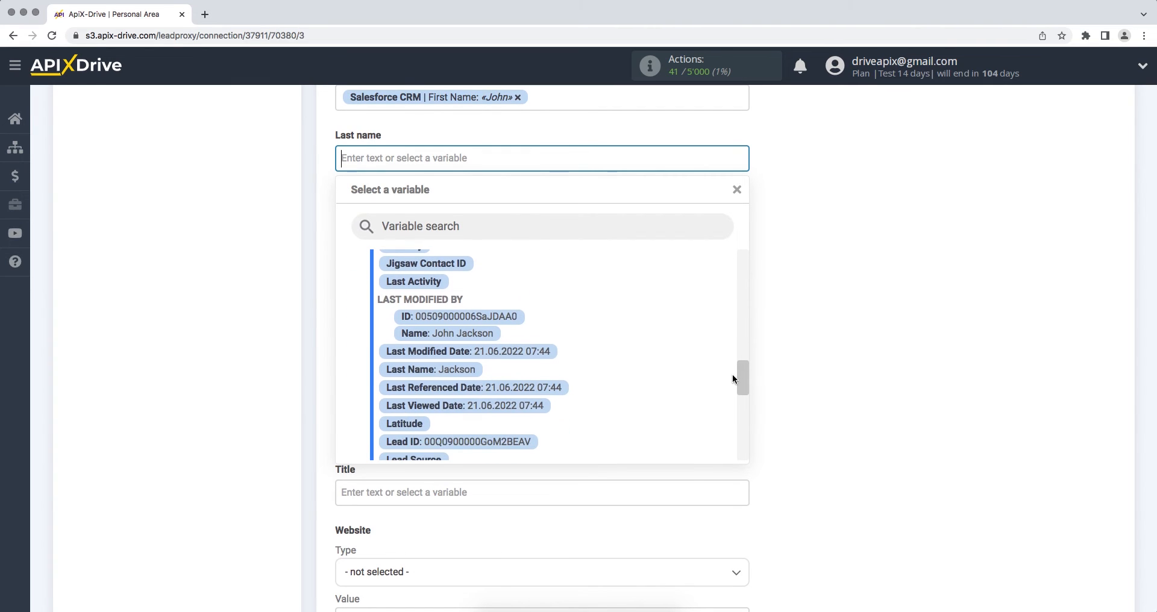
{"action": "left_click", "coordinate": [473, 372]}
{"action": "left_click", "coordinate": [494, 284]}
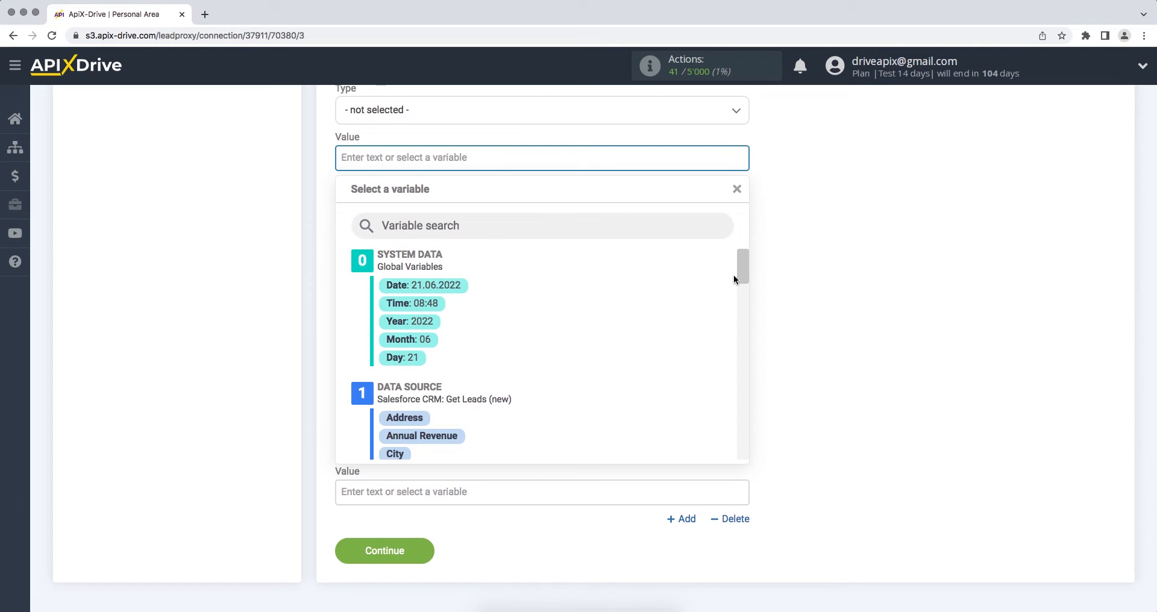
{"action": "left_click_drag", "start_coordinate": [747, 265], "coordinate": [734, 413]}
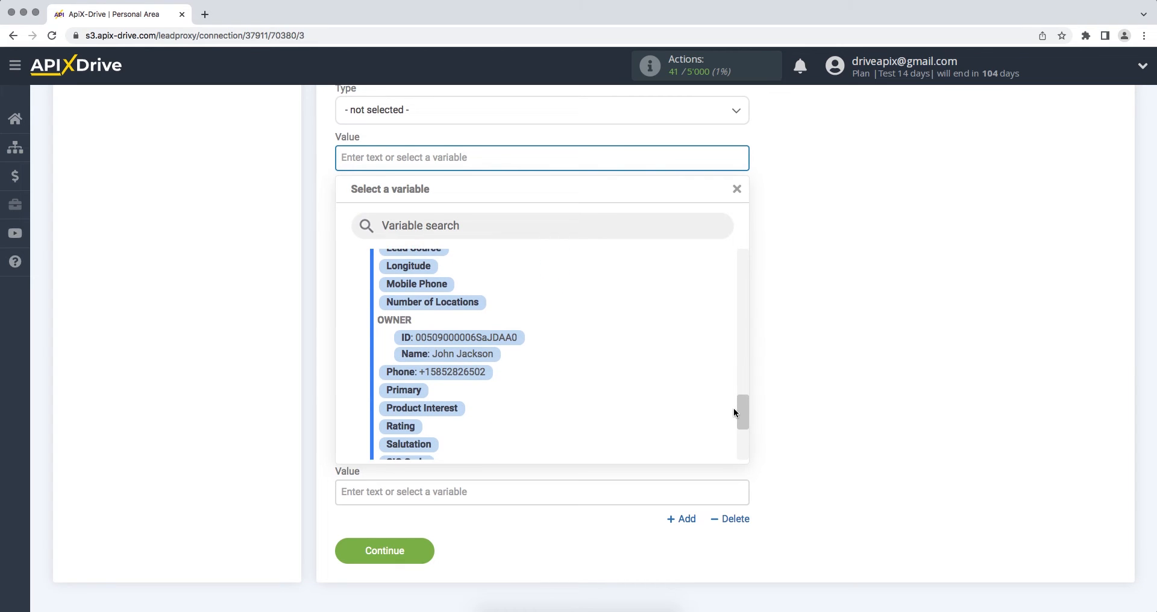
{"action": "left_click", "coordinate": [405, 373]}
{"action": "scroll", "coordinate": [401, 370], "scroll_direction": "down", "scroll_amount": 1}
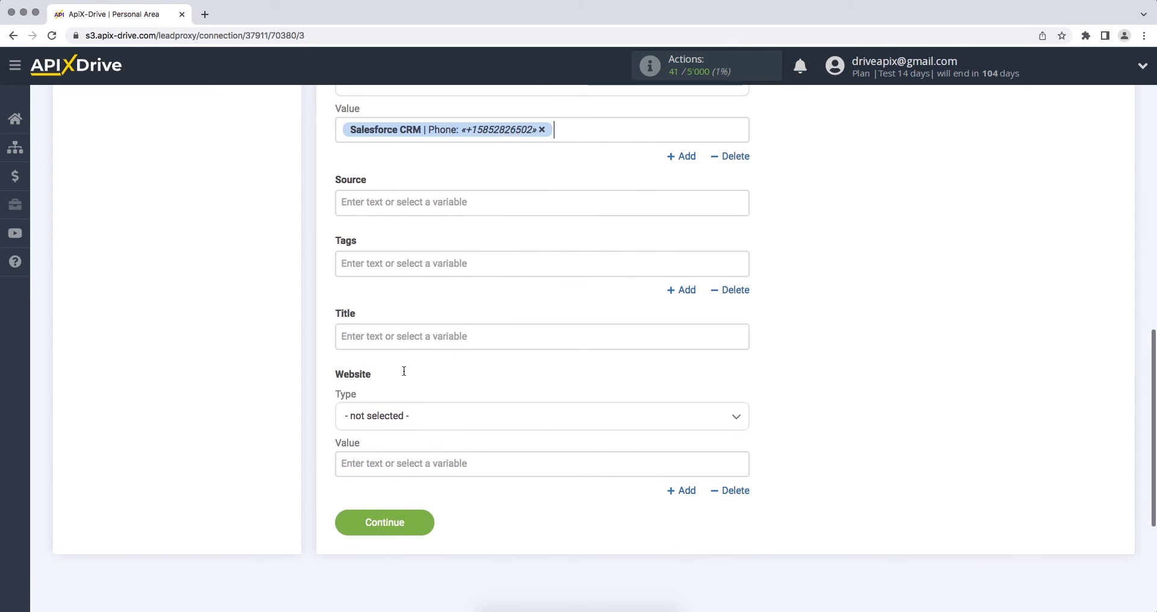
Enter 'New lead from Salesforce CRM' as the contact title and continue to the test preview
{"action": "left_click", "coordinate": [380, 332]}
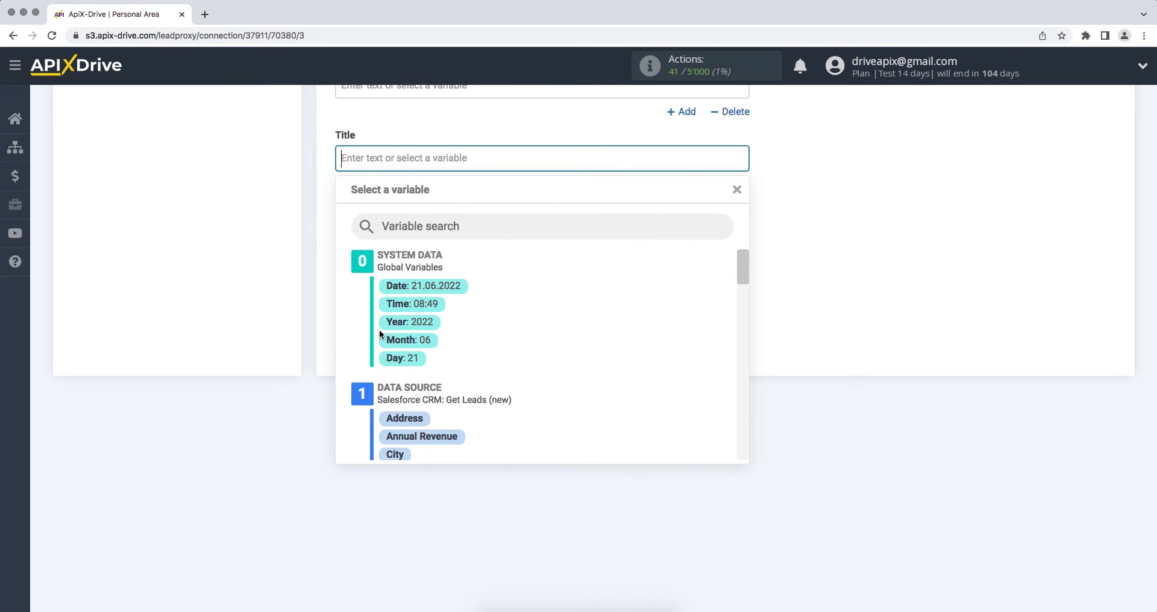
{"action": "type", "text": "New"}
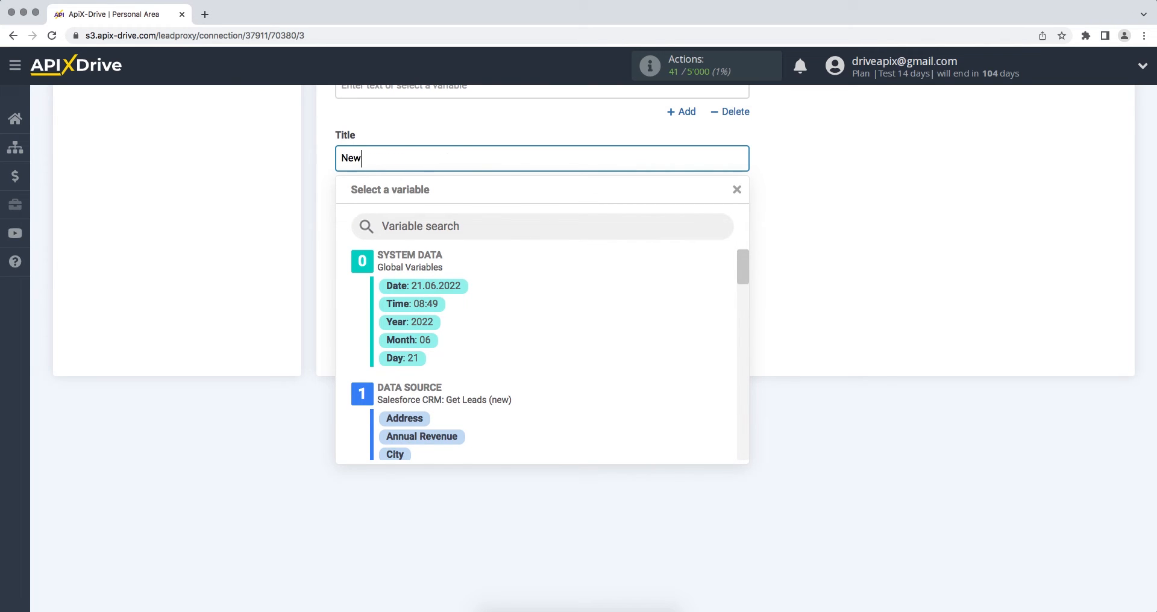
{"action": "type", "text": " lead from Salesforce CRM"}
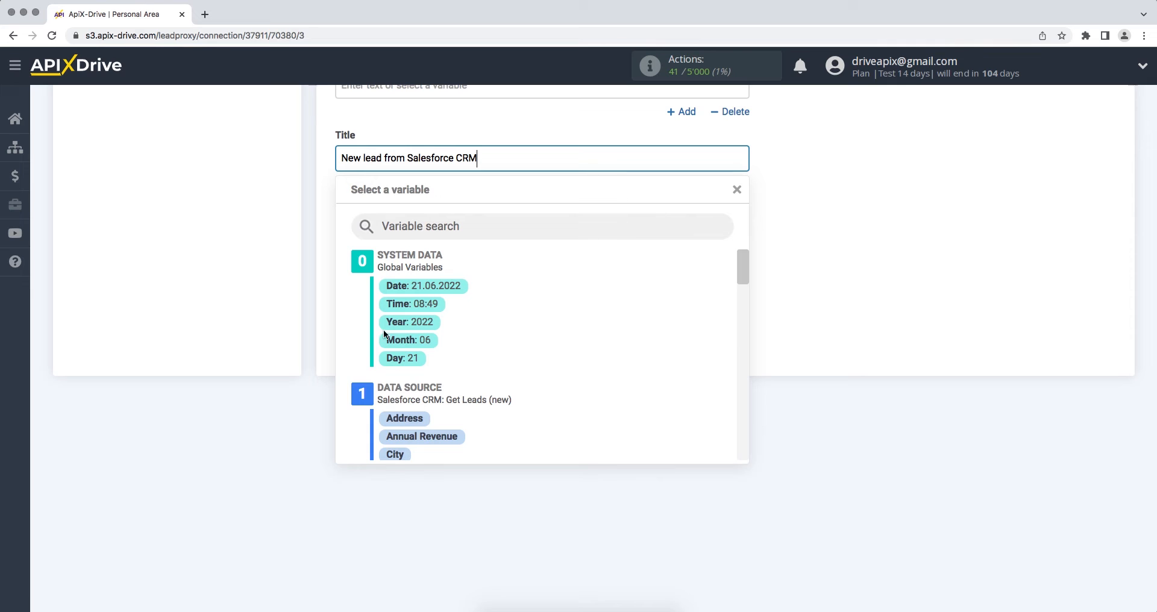
{"action": "left_click", "coordinate": [769, 364]}
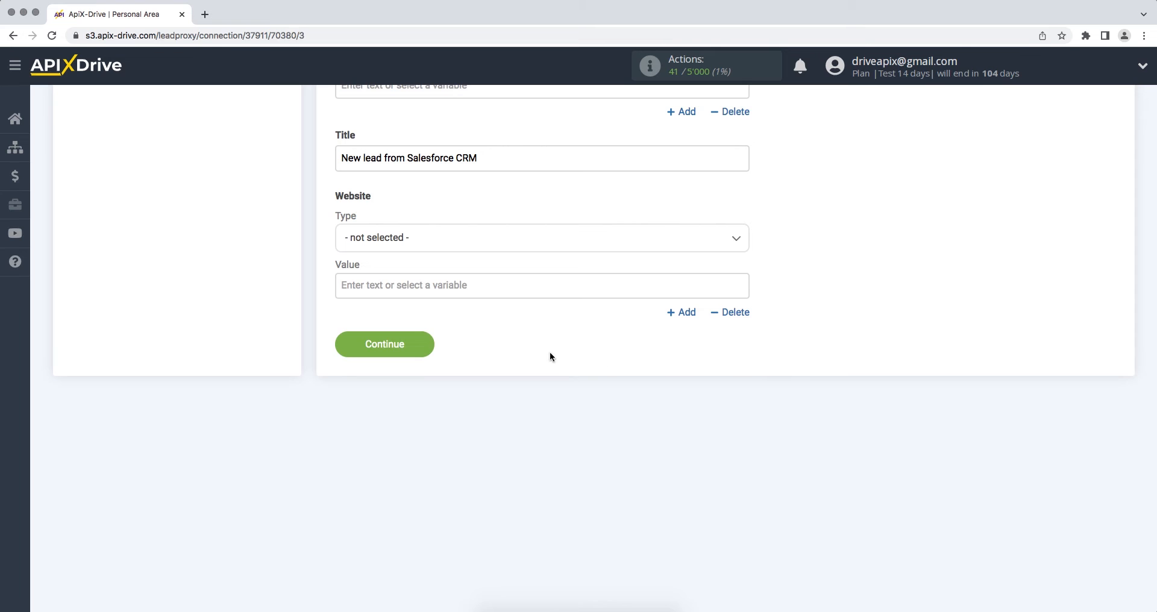
{"action": "left_click", "coordinate": [338, 345]}
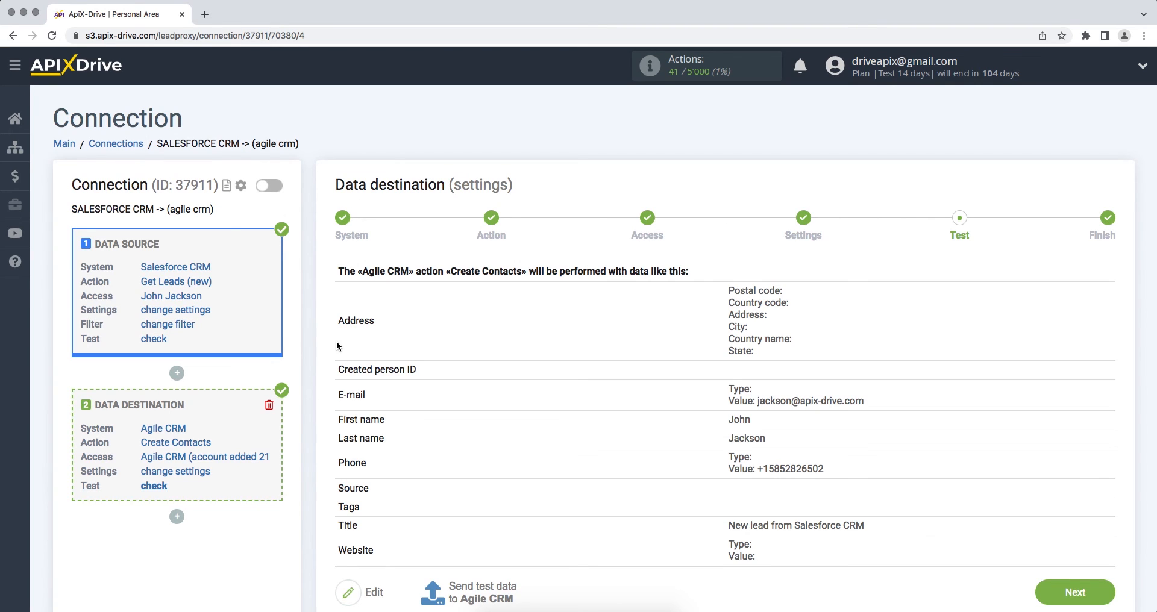
Send the test data to Agile CRM and review the newly created 'New Lead From Salesforce CRM' contact
{"action": "scroll", "coordinate": [336, 346], "scroll_direction": "down", "scroll_amount": 1}
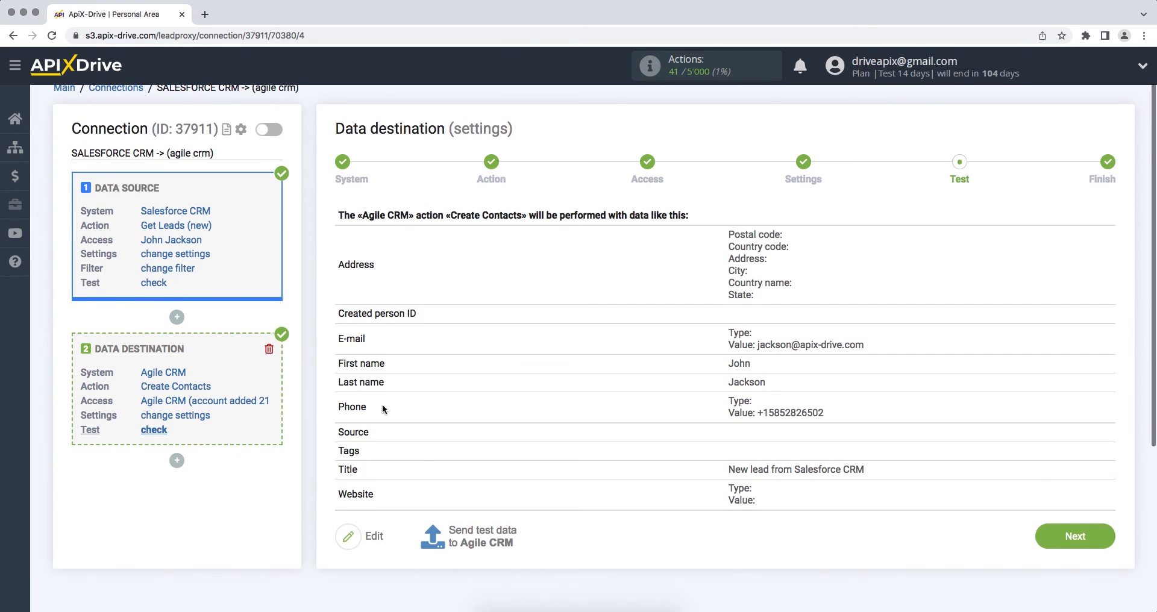
{"action": "left_click", "coordinate": [458, 538]}
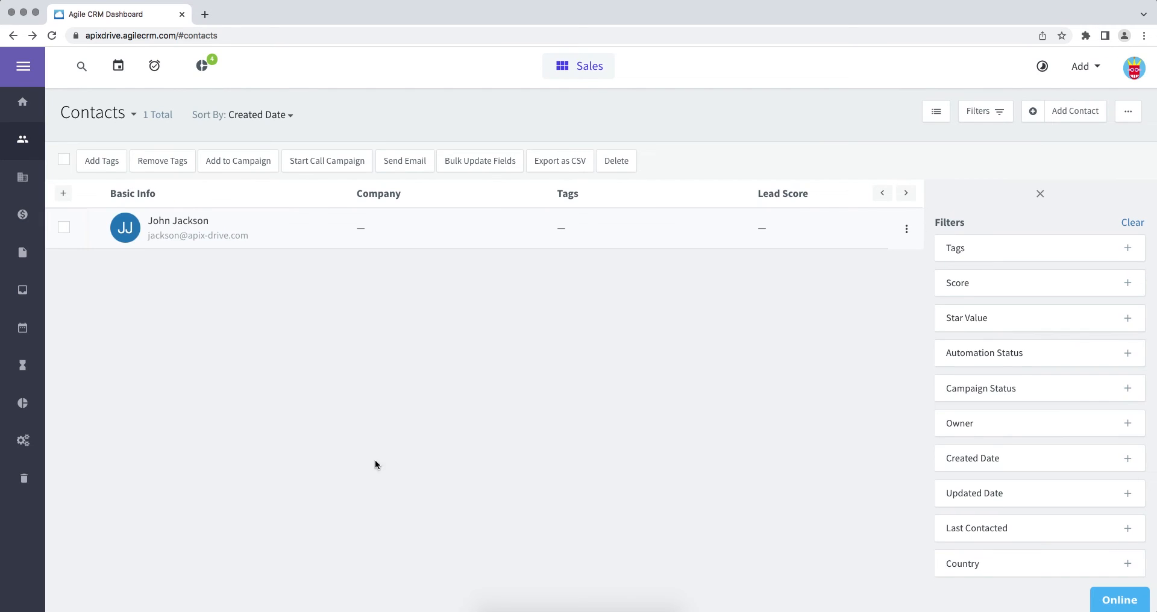
{"action": "left_click", "coordinate": [182, 221]}
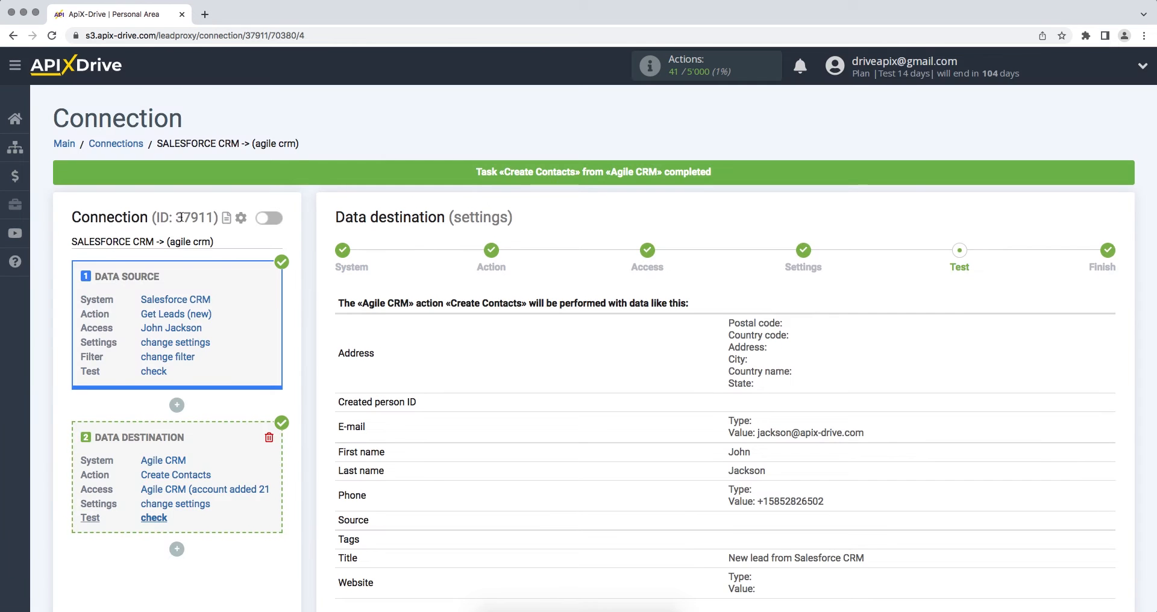
{"action": "scroll", "coordinate": [181, 216], "scroll_direction": "down", "scroll_amount": 5}
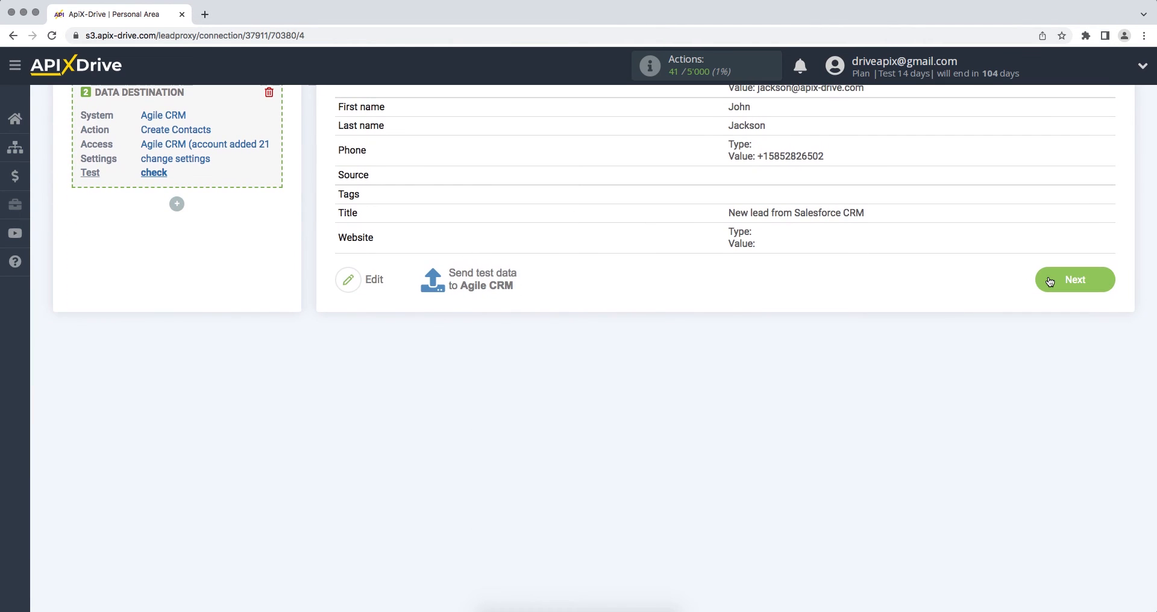
Finish the connection with auto-update enabled, changing its update interval to 5 minutes and saving
{"action": "left_click", "coordinate": [1049, 282]}
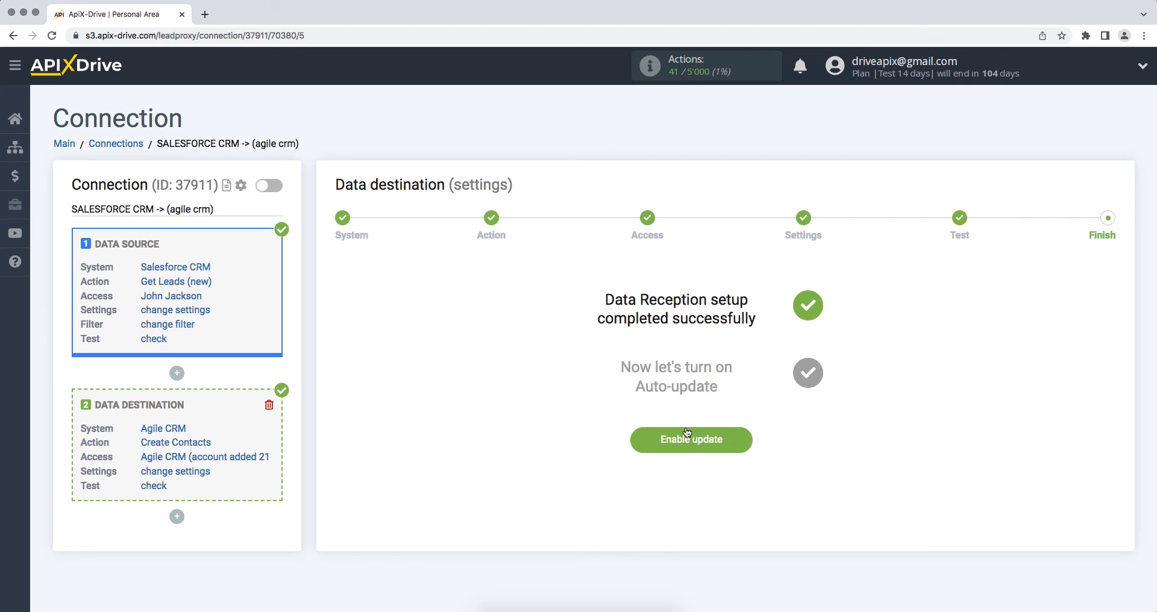
{"action": "left_click", "coordinate": [643, 439]}
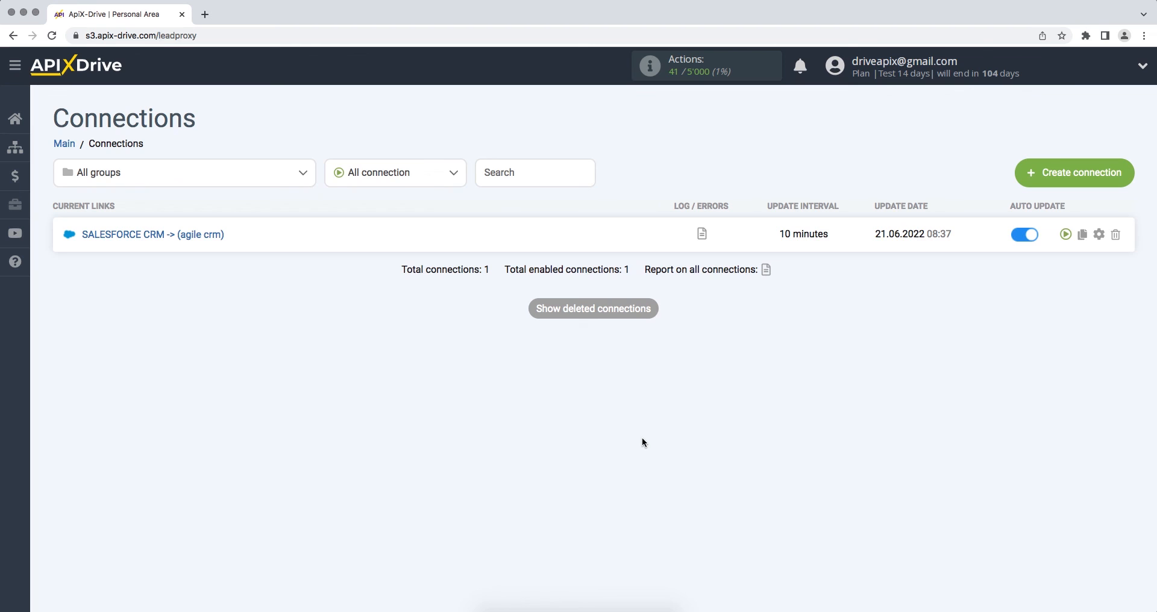
{"action": "left_click", "coordinate": [1099, 235]}
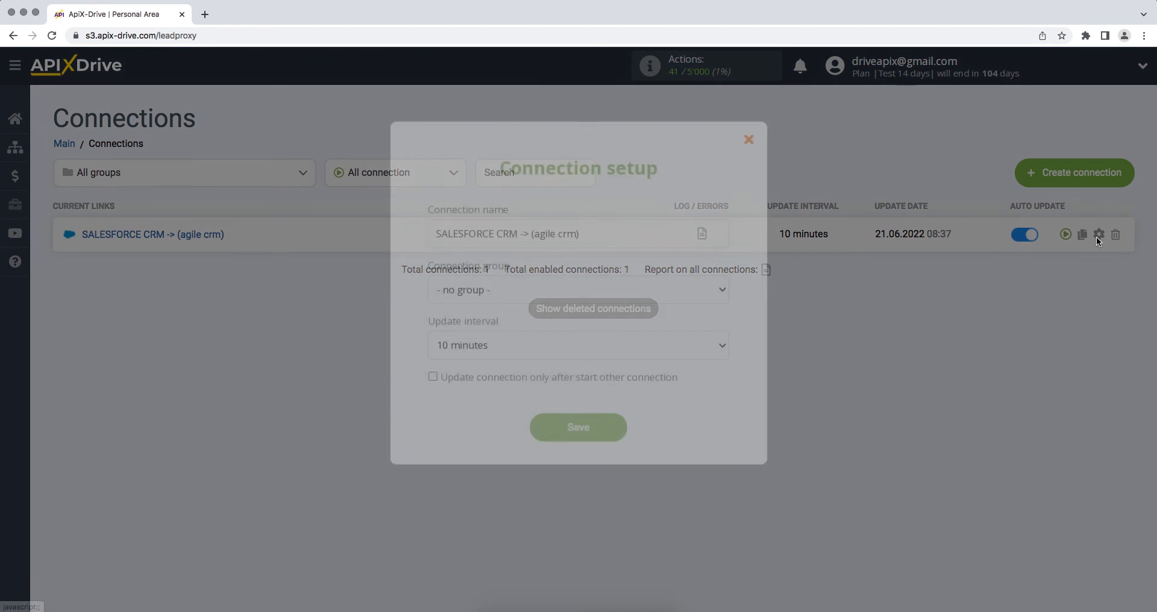
{"action": "left_click", "coordinate": [718, 344]}
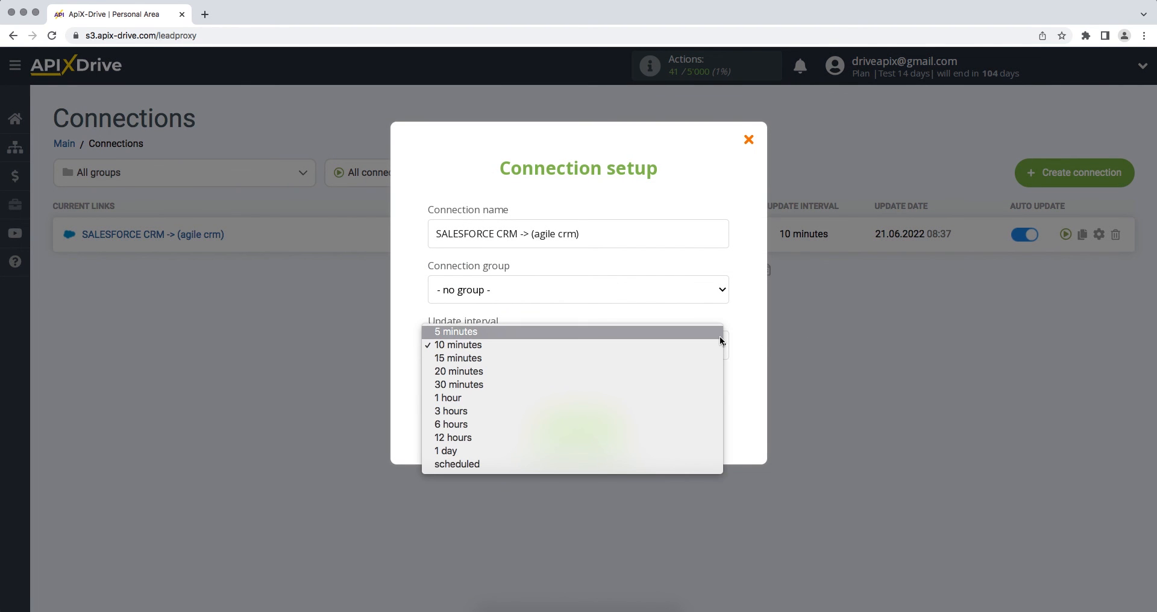
{"action": "left_click", "coordinate": [720, 337]}
{"action": "left_click", "coordinate": [550, 425]}
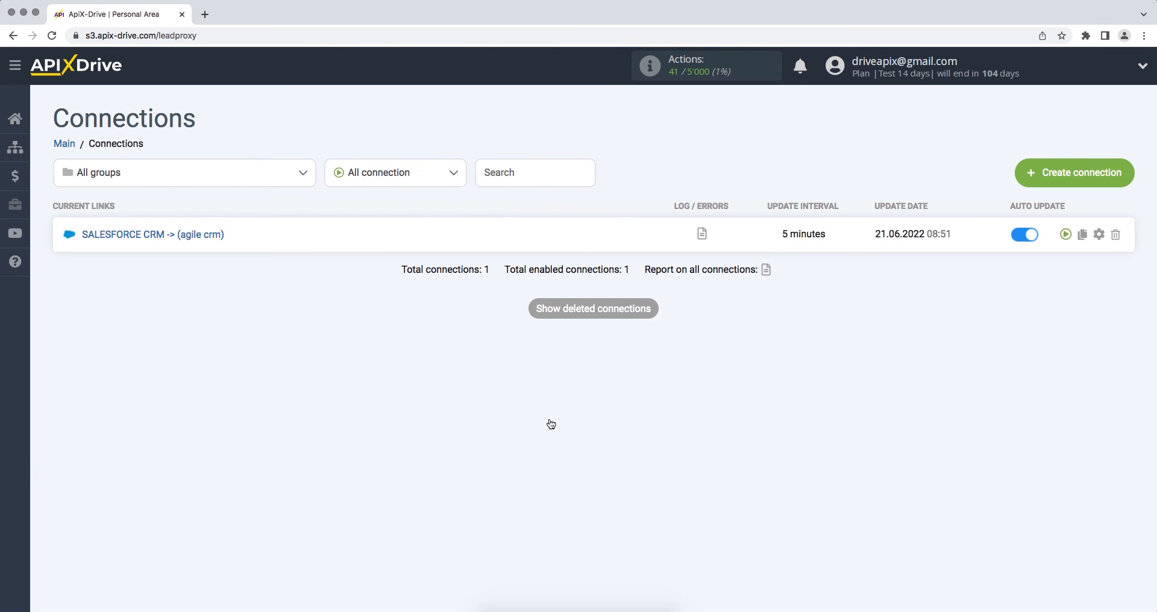